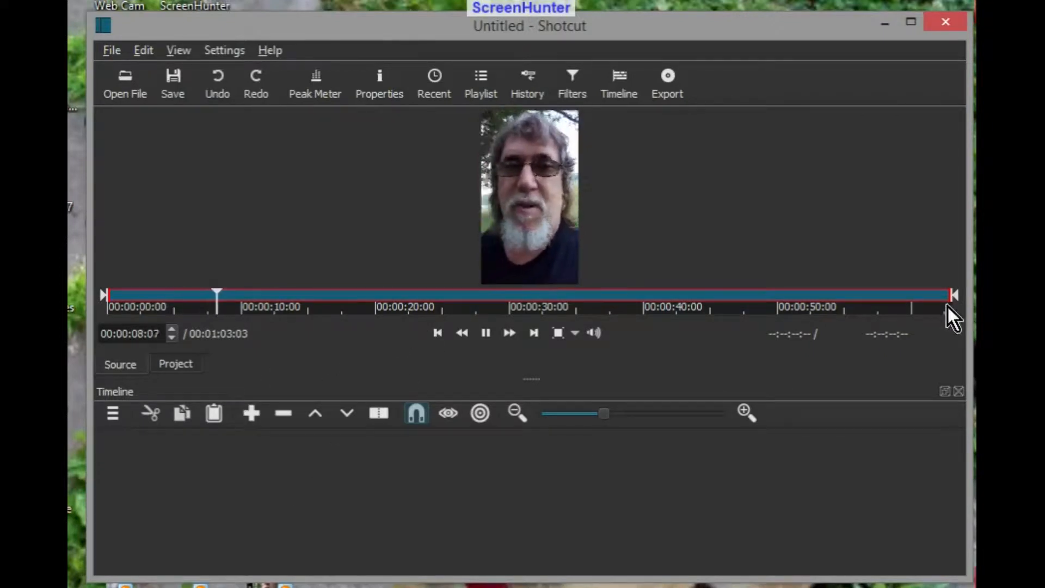
Trim the end of the source clip to about 00:00:12:17 and play the shortened clip to check it
left_click_drag(959, 296, 276, 291)
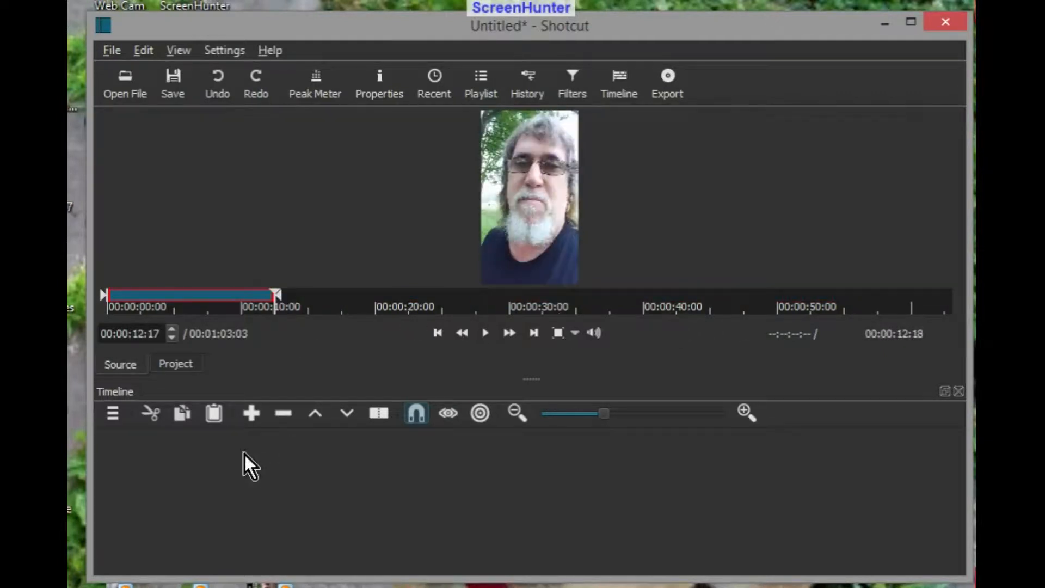
left_click(169, 297)
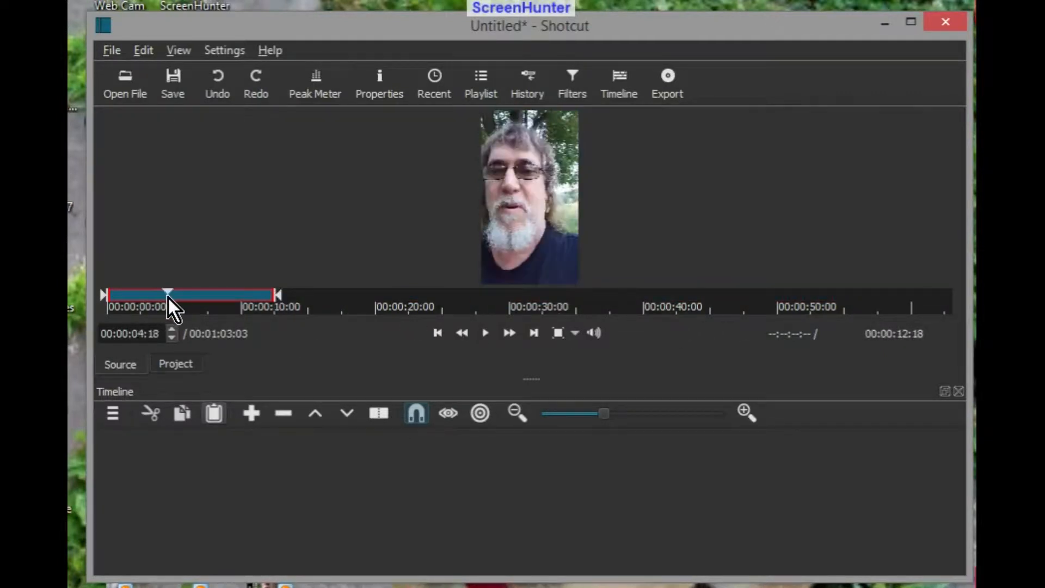
left_click(489, 341)
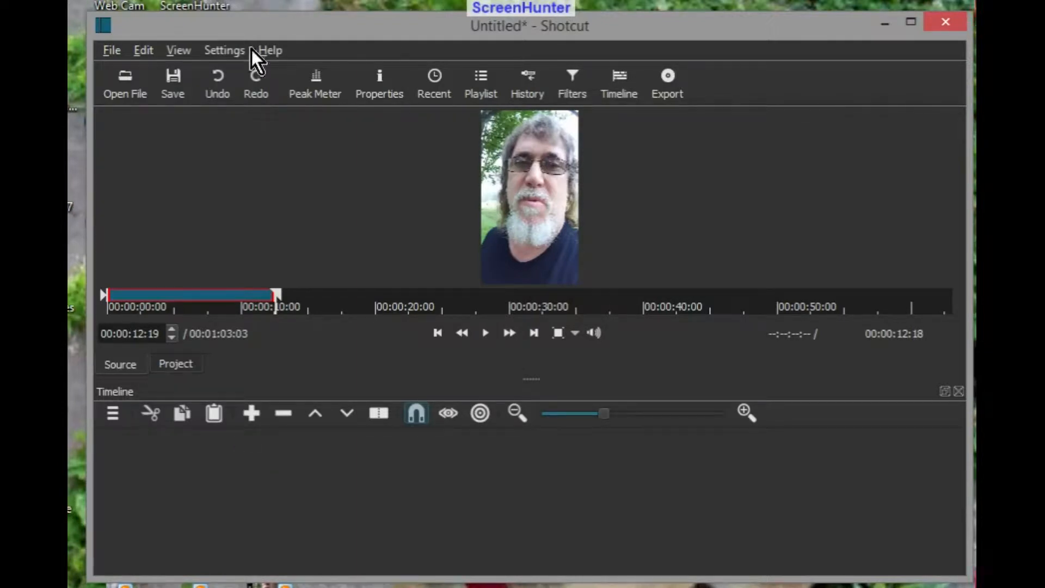
Export the trimmed clip to the Desktop as part3 edit.mp4 and close the export settings
left_click(670, 83)
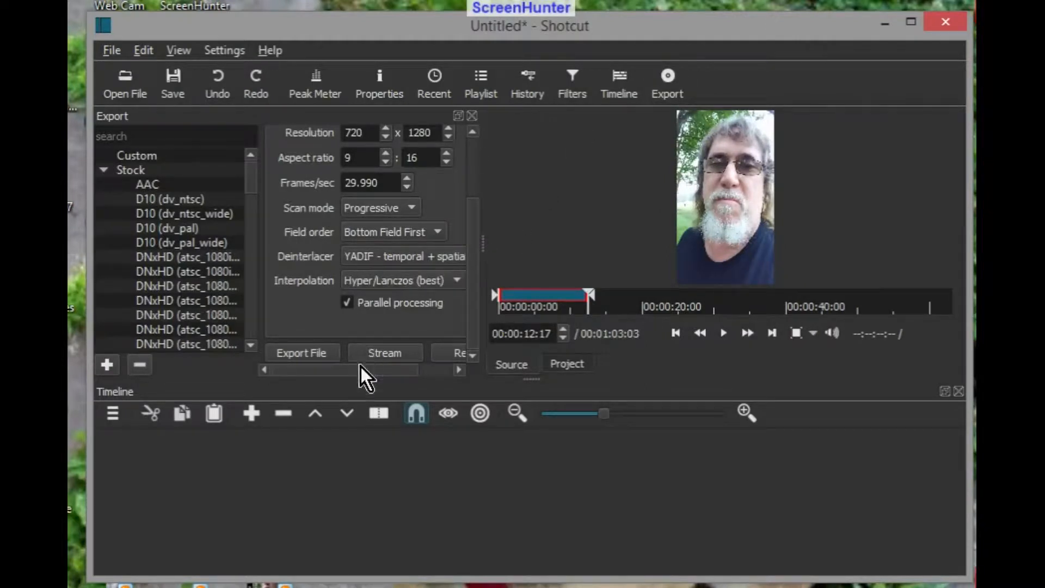
left_click(308, 357)
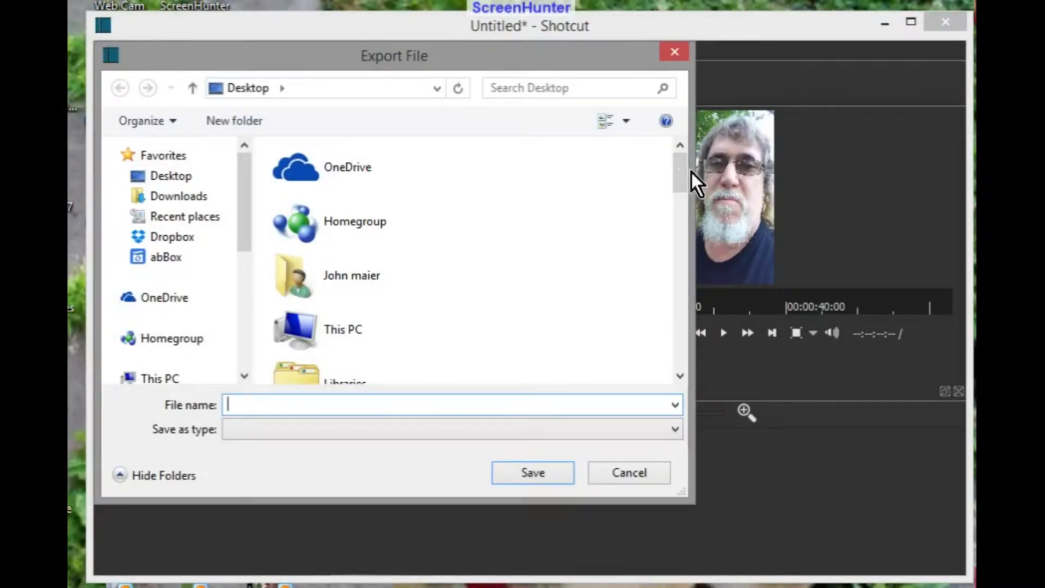
left_click_drag(690, 174, 691, 373)
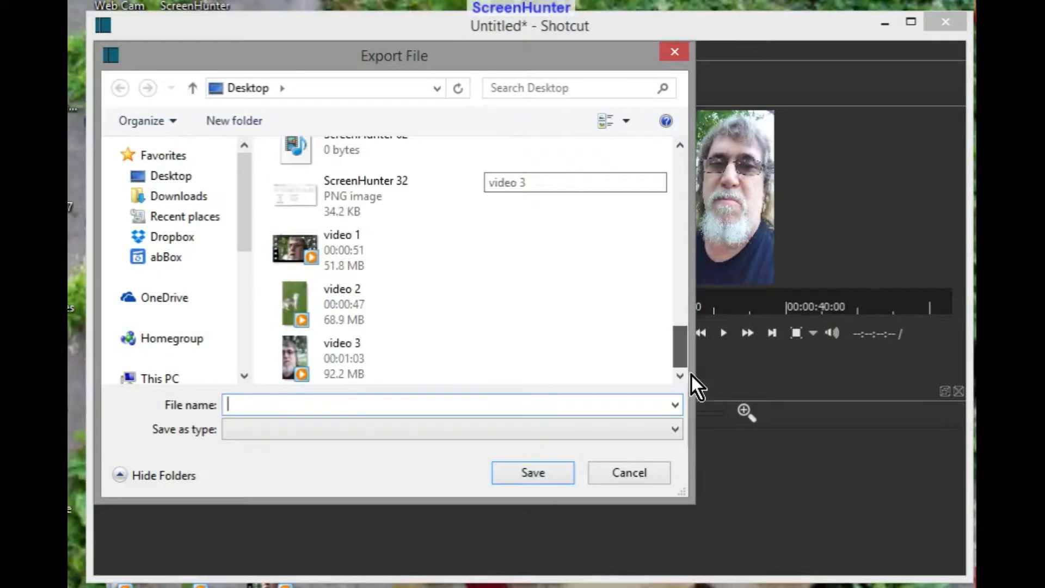
left_click(562, 291)
scroll(555, 287, "up", 2)
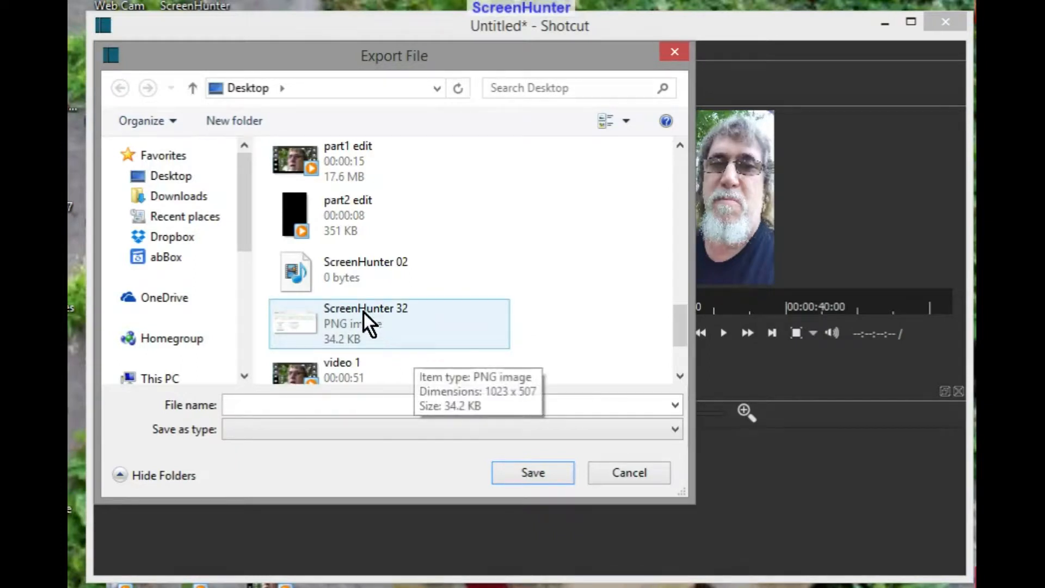
left_click(367, 217)
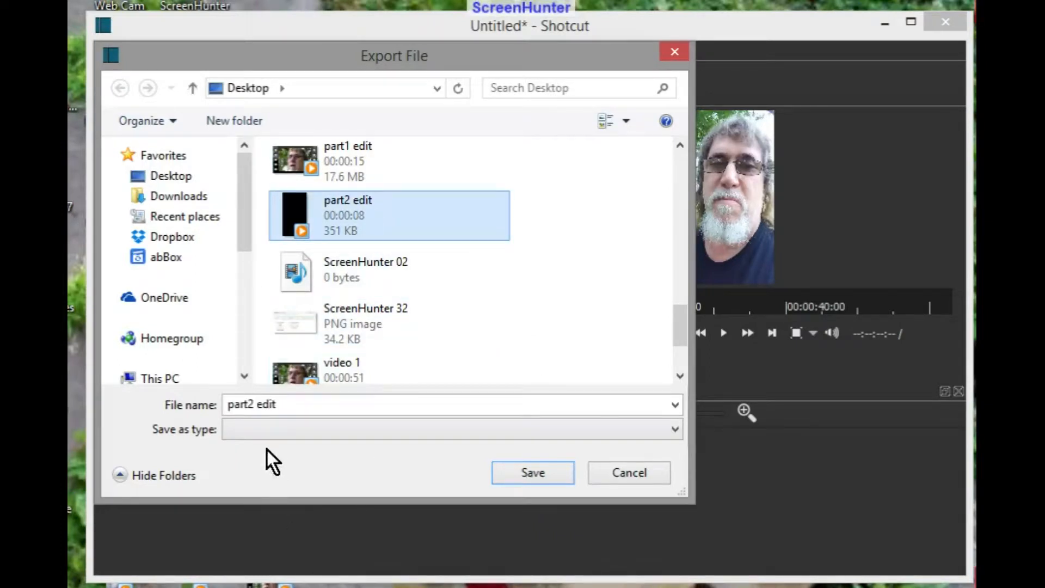
left_click(253, 404)
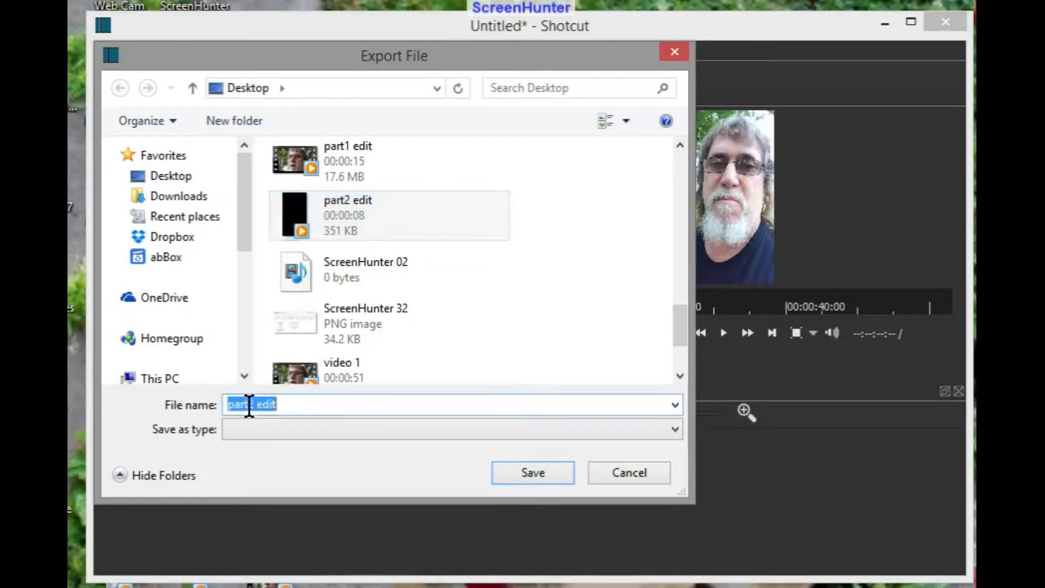
left_click(271, 404)
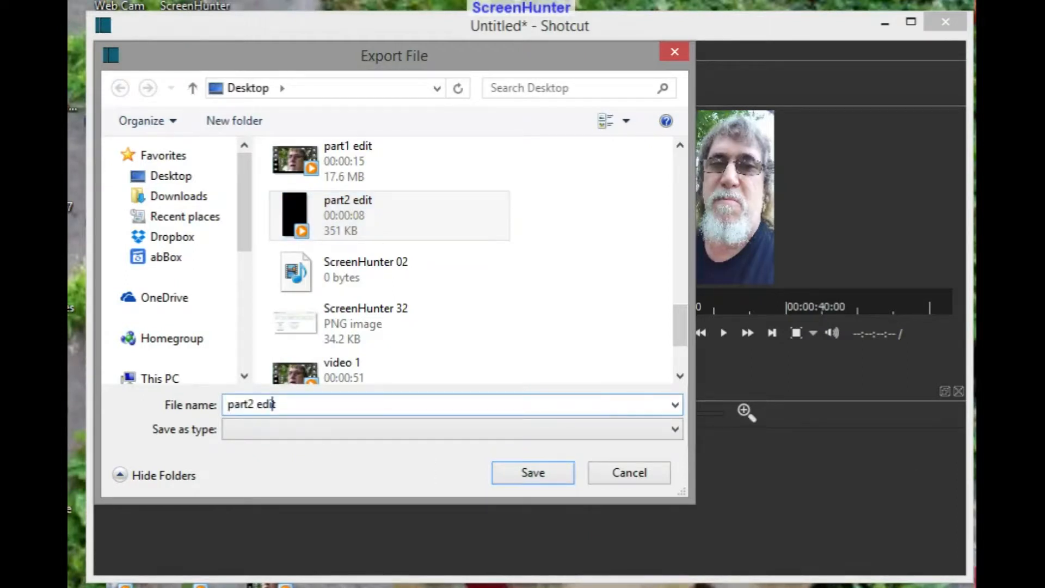
left_click(248, 404)
key("BackSpace")
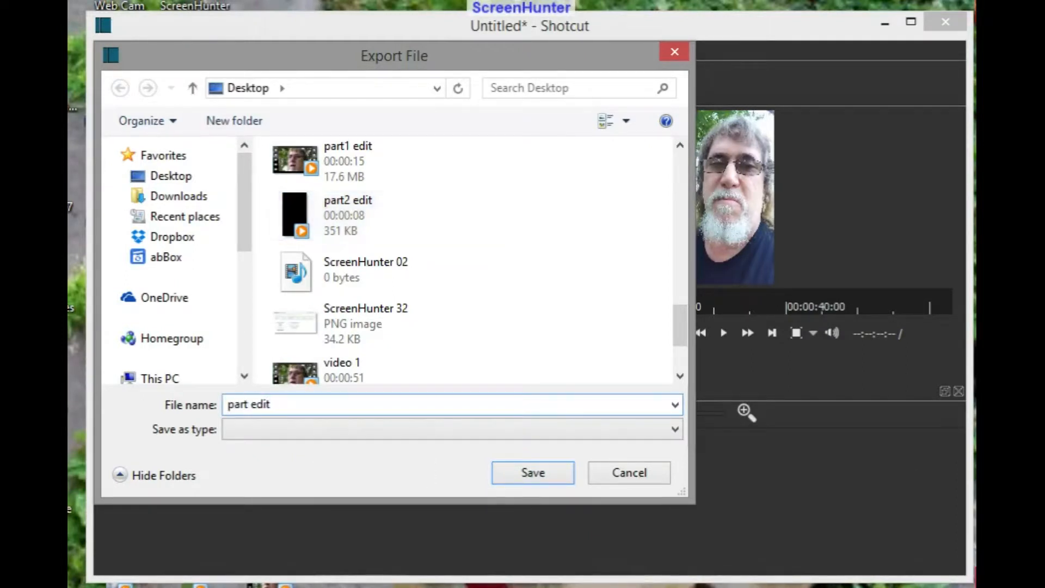
type("3 edit.mp4")
left_click(532, 472)
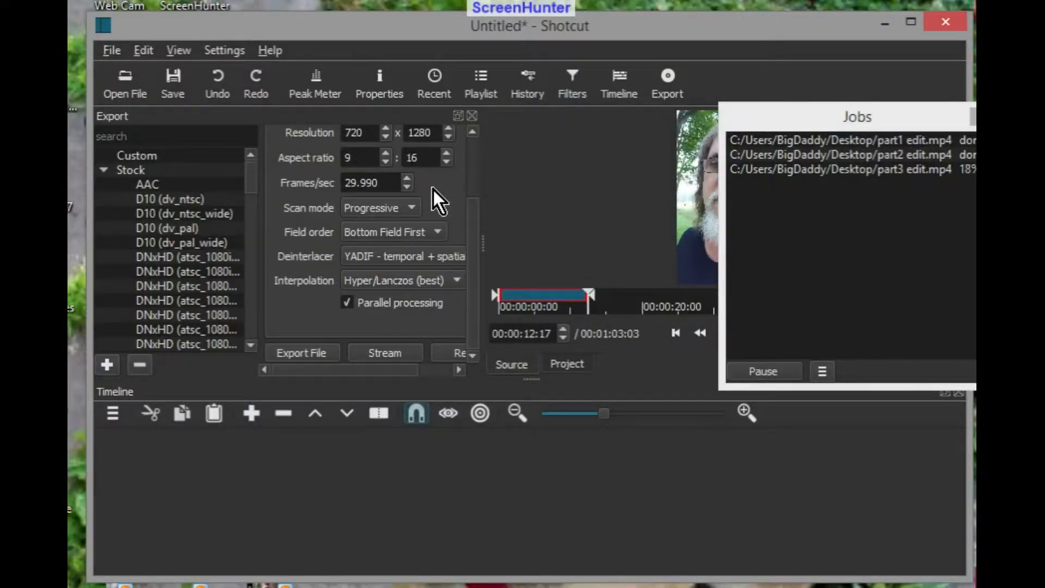
left_click(474, 119)
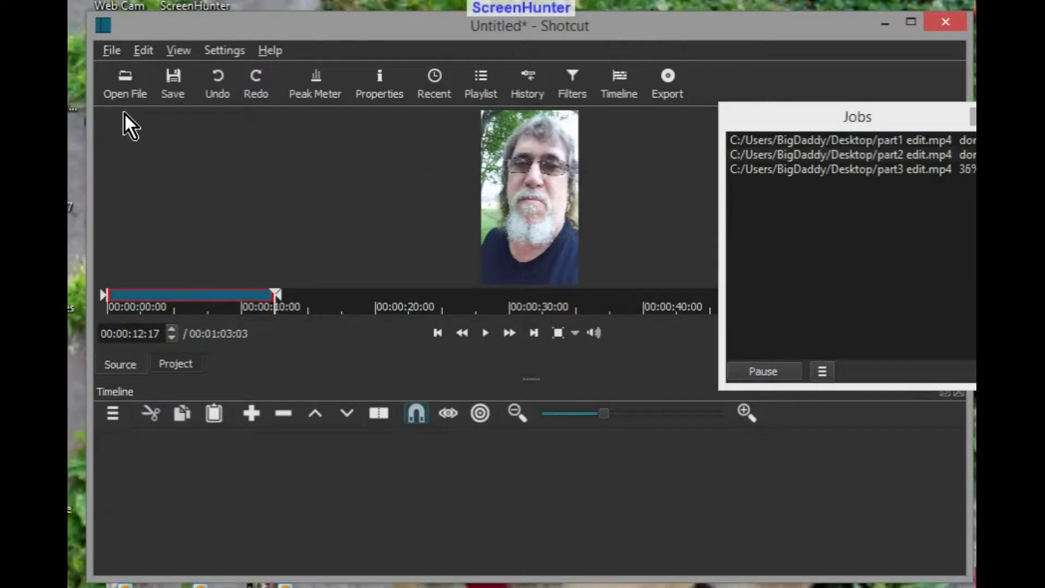
Start a new project without saving the changes to the current one
left_click(107, 49)
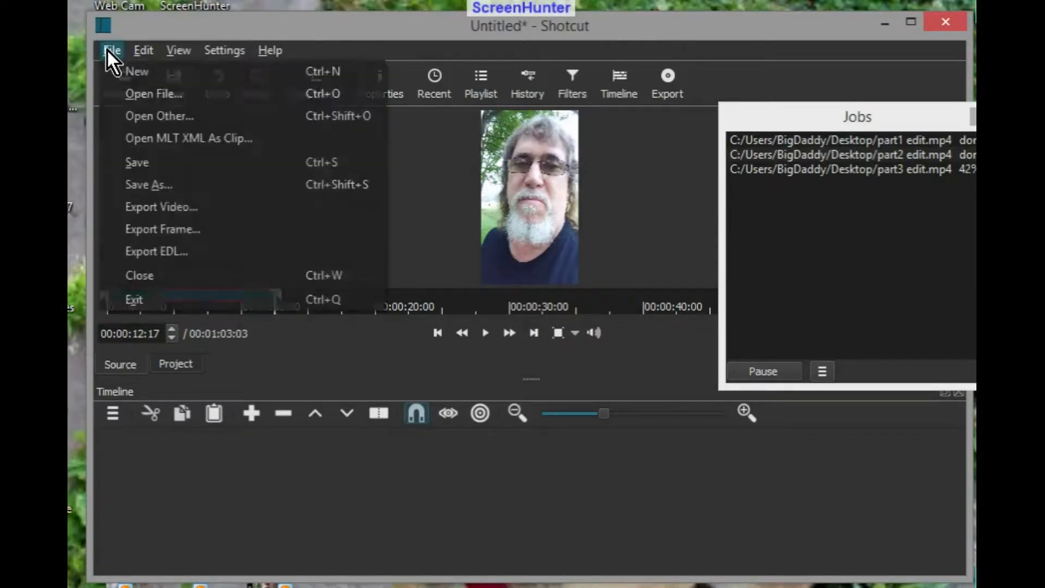
left_click(133, 66)
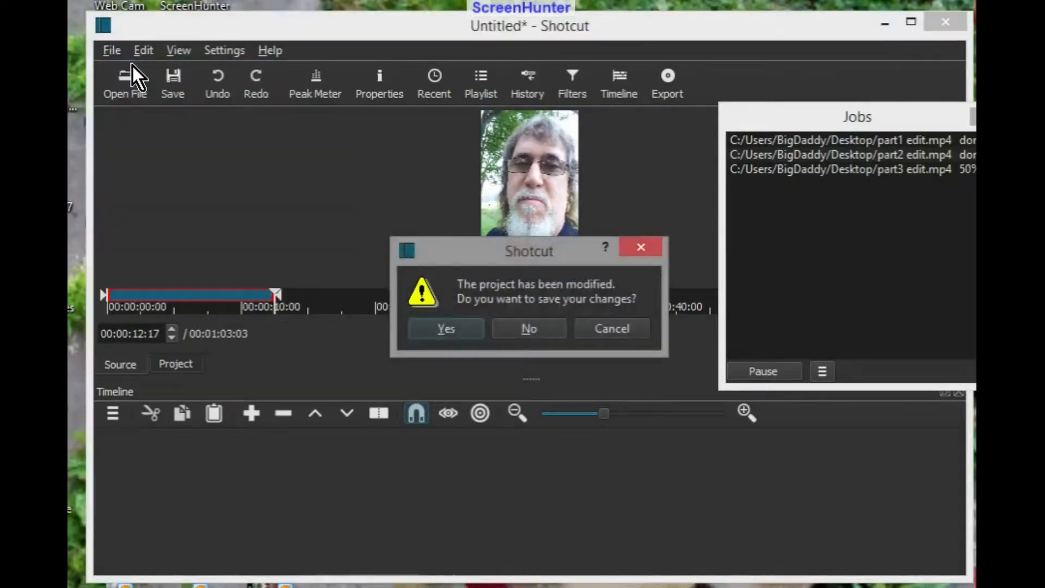
left_click(545, 328)
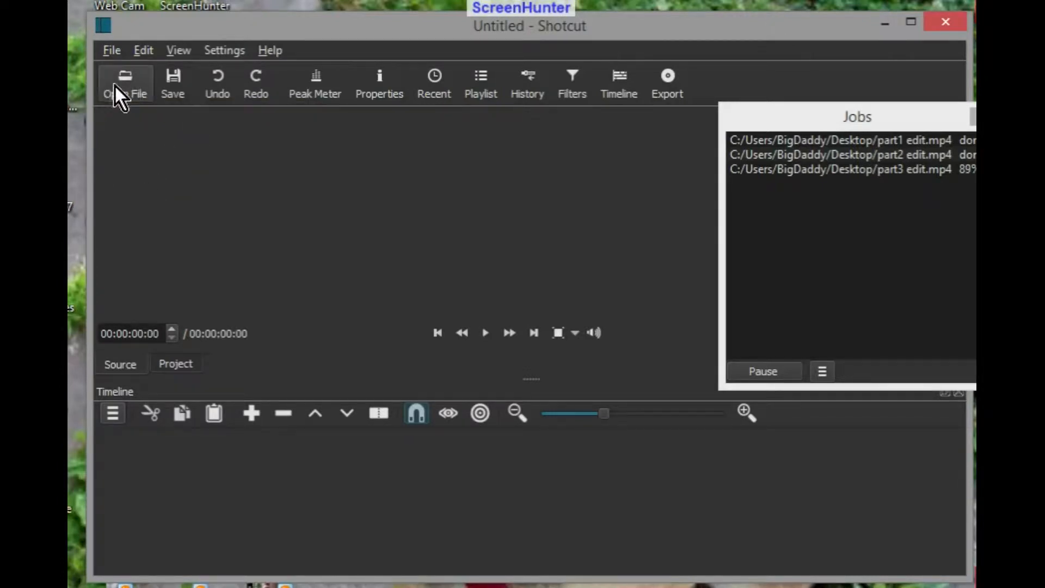
Open the Desktop clips part1 edit, part2 edit and part3 edit together in the playlist, and close the Jobs window
left_click(118, 79)
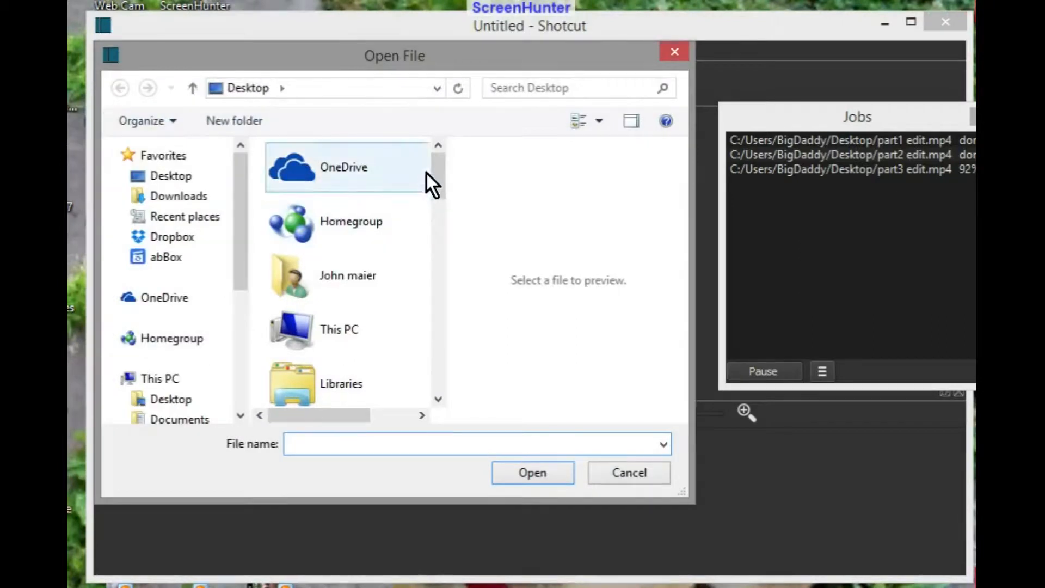
left_click_drag(432, 172, 431, 364)
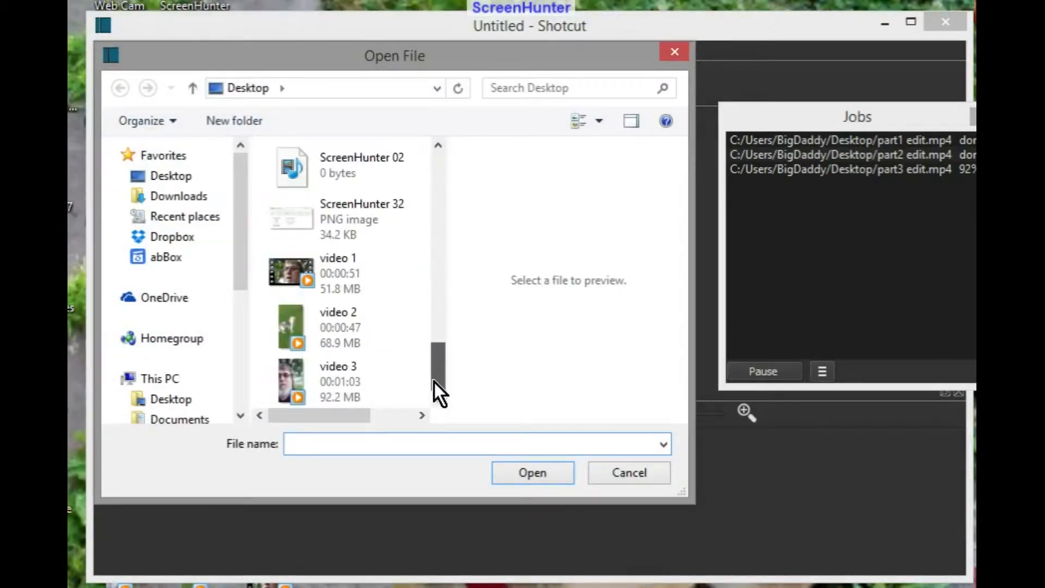
scroll(417, 348, "up", 5)
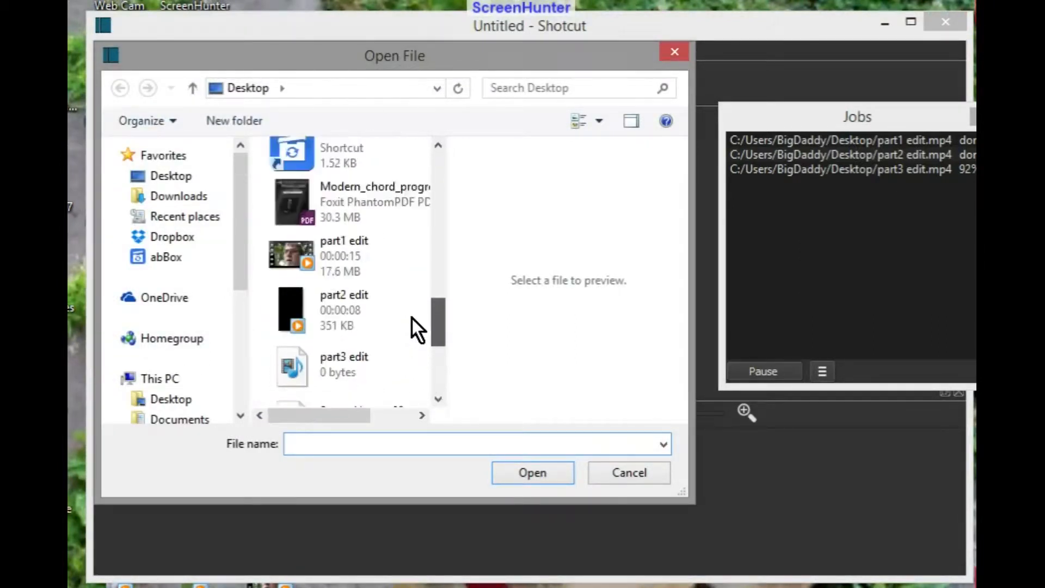
scroll(412, 319, "up", 1)
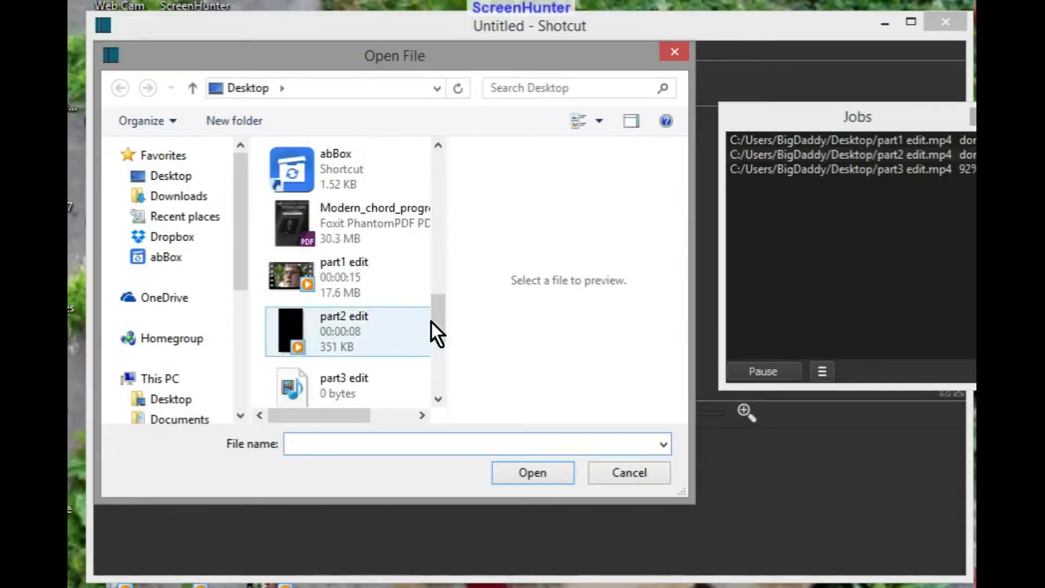
left_click_drag(443, 315, 442, 323)
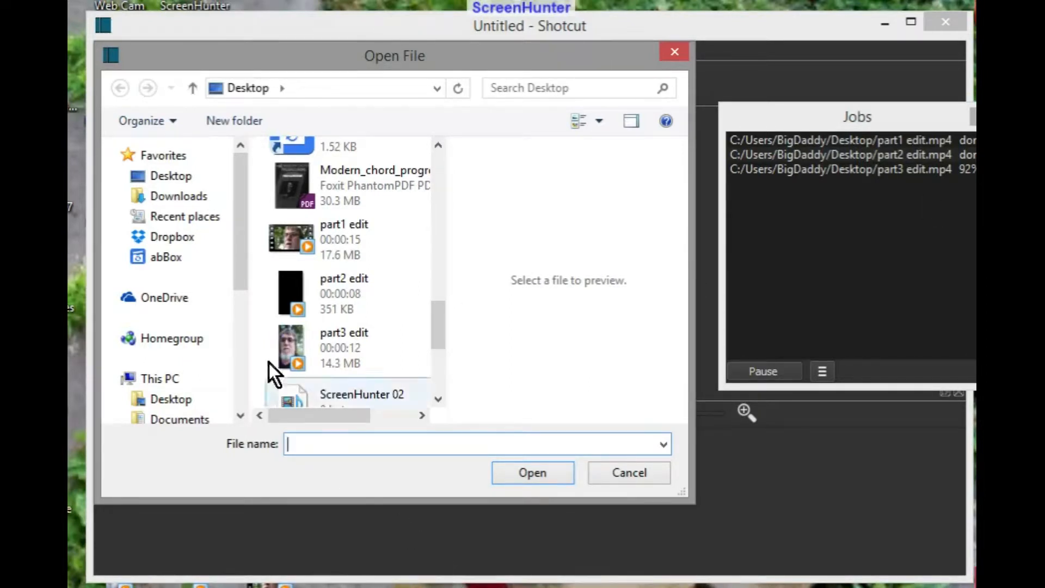
left_click(367, 237)
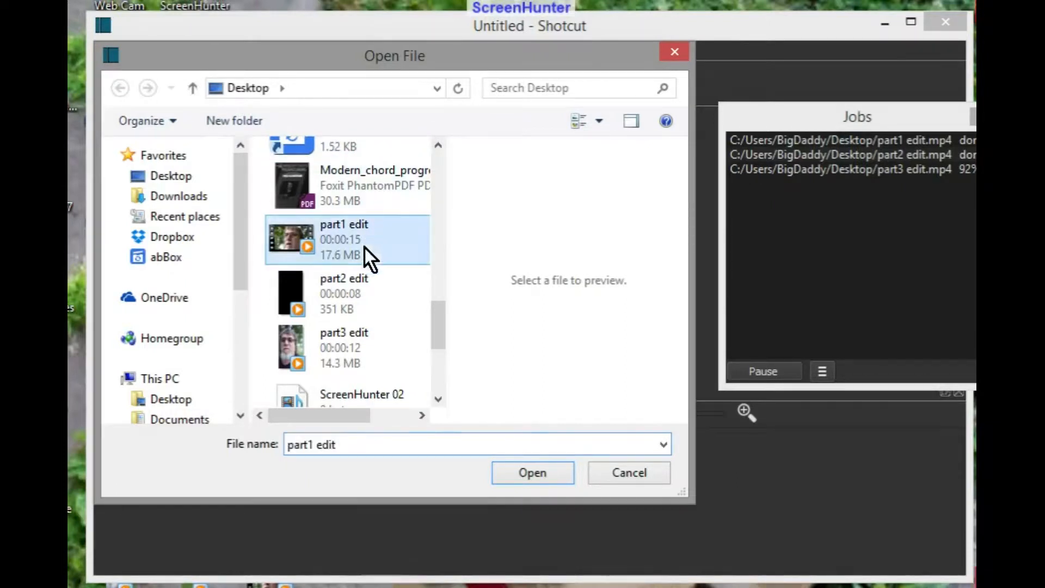
left_click(361, 316, "ctrl")
left_click(356, 339, "ctrl")
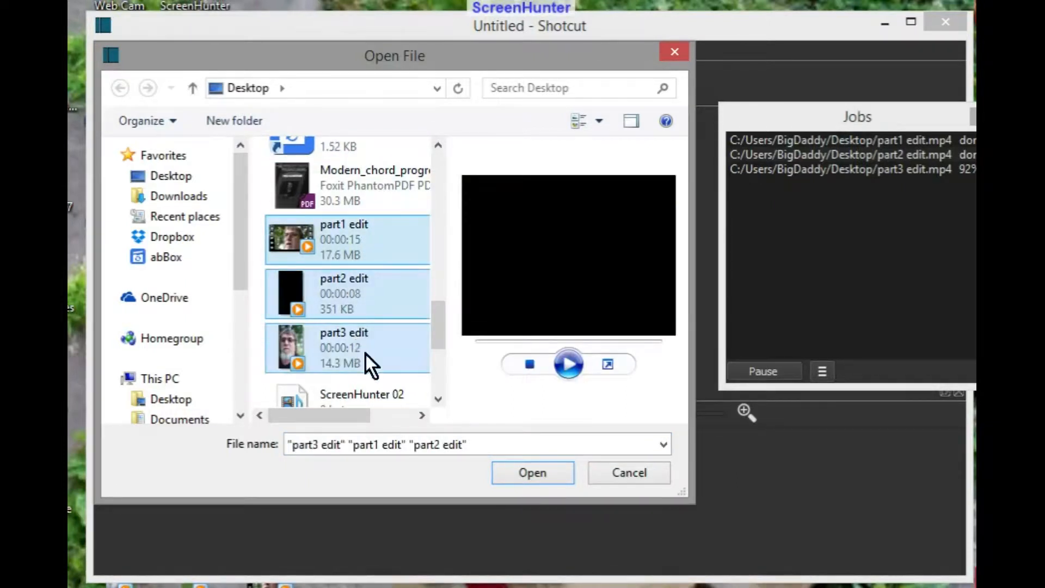
left_click(524, 479)
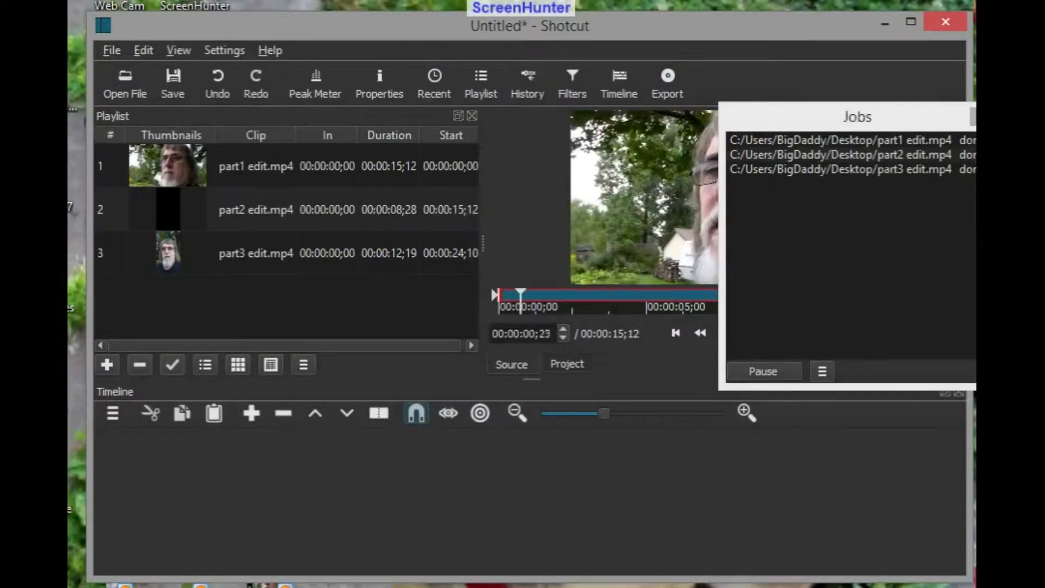
left_click(980, 117)
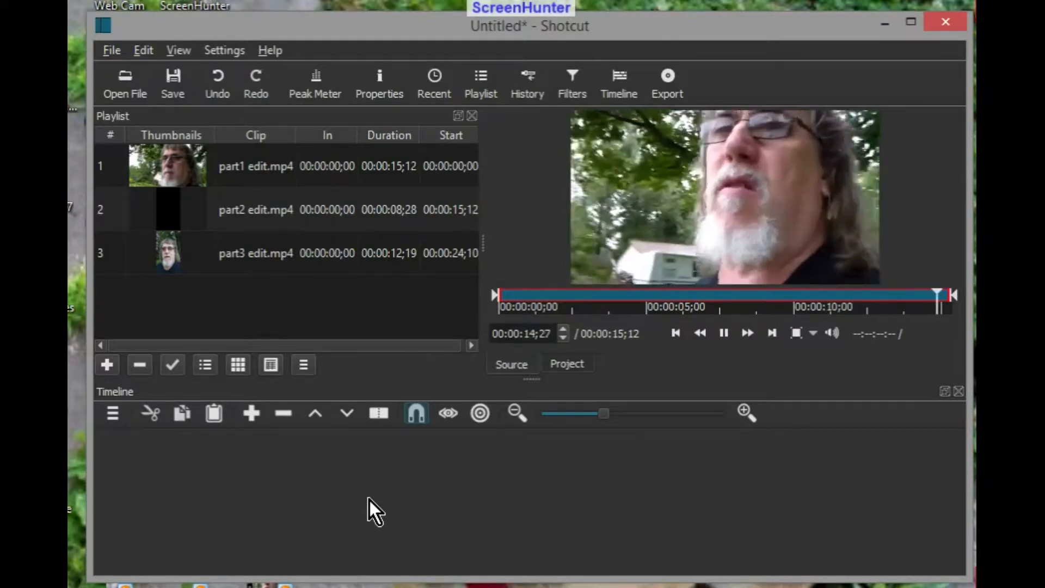
Play the playlist clips part2 edit.mp4 and part3 edit.mp4 to check their content
double_click(308, 208)
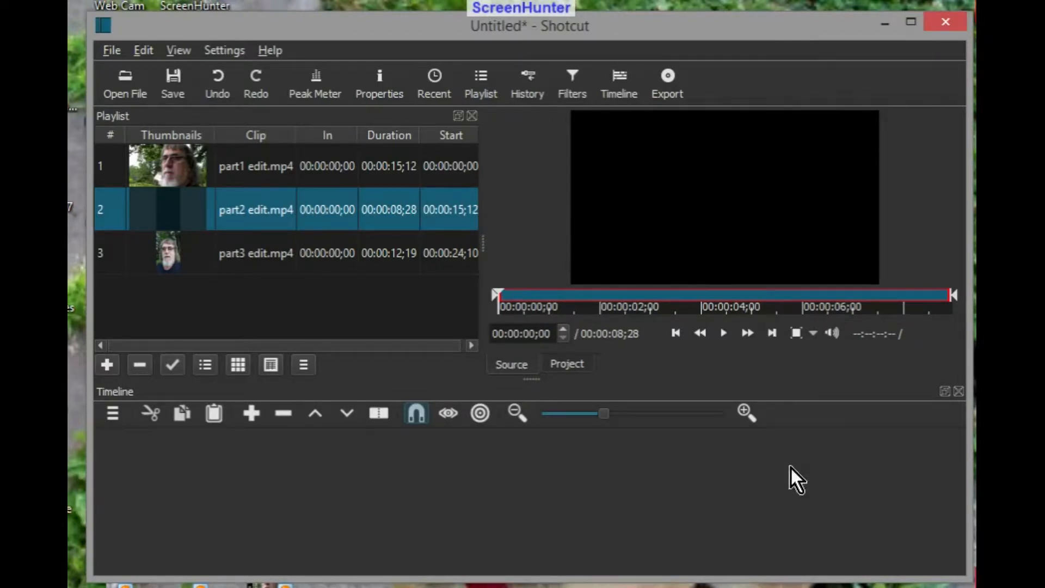
left_click(720, 333)
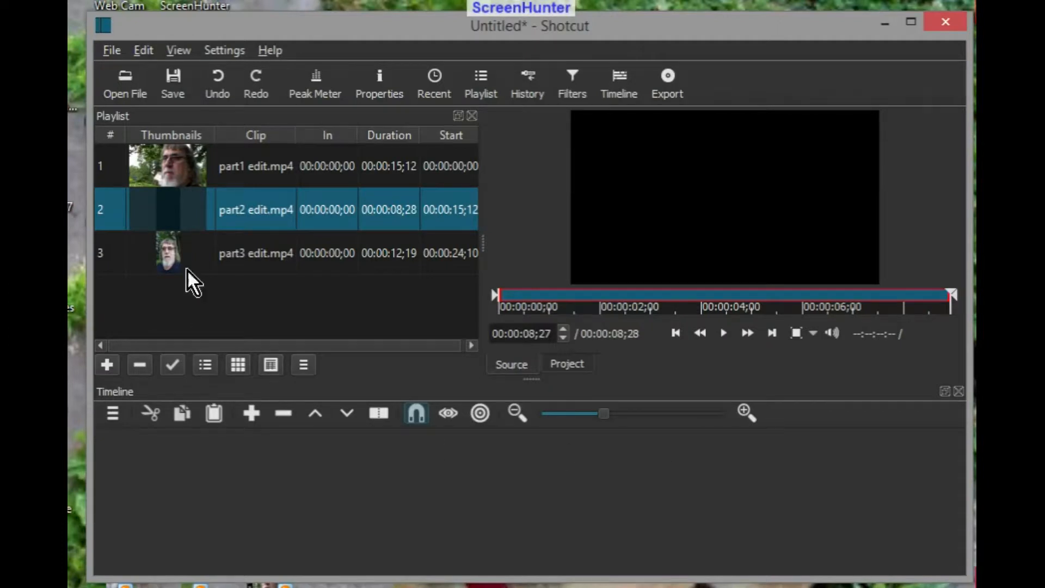
double_click(233, 246)
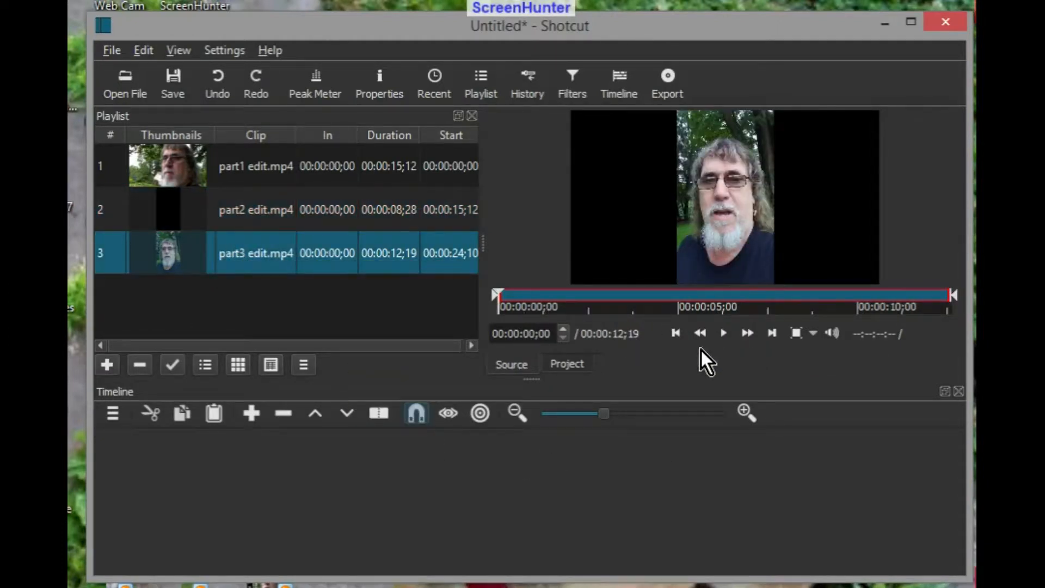
left_click(724, 333)
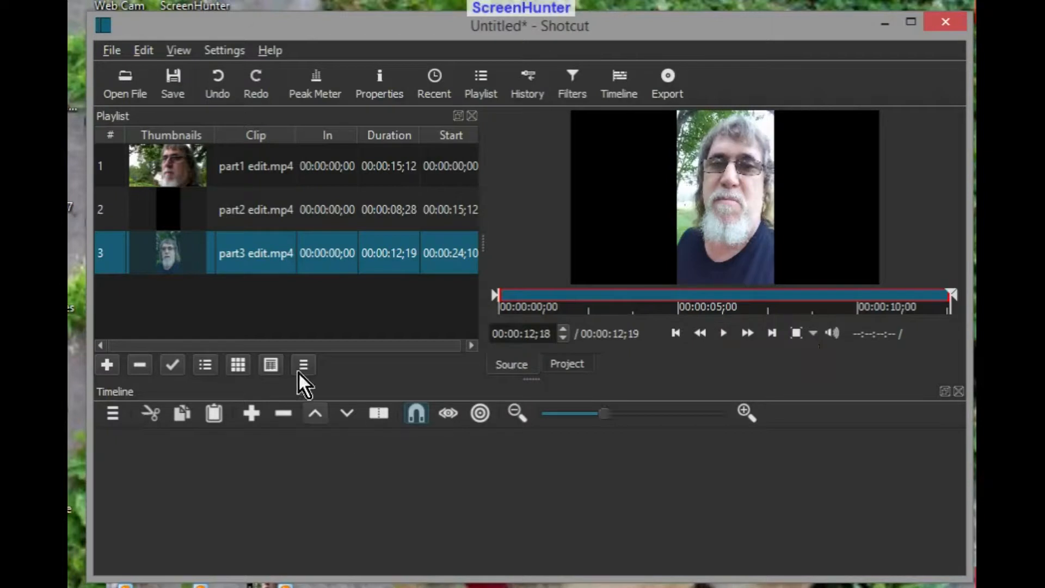
Remove the part2 edit.mp4 clip from the playlist
left_click(251, 206)
right_click(251, 205)
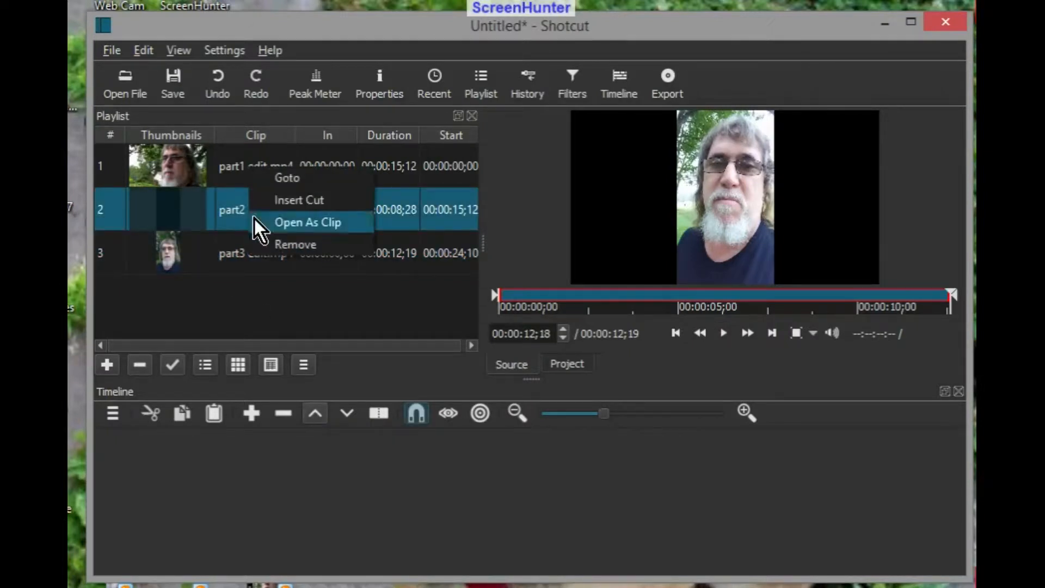
left_click(312, 242)
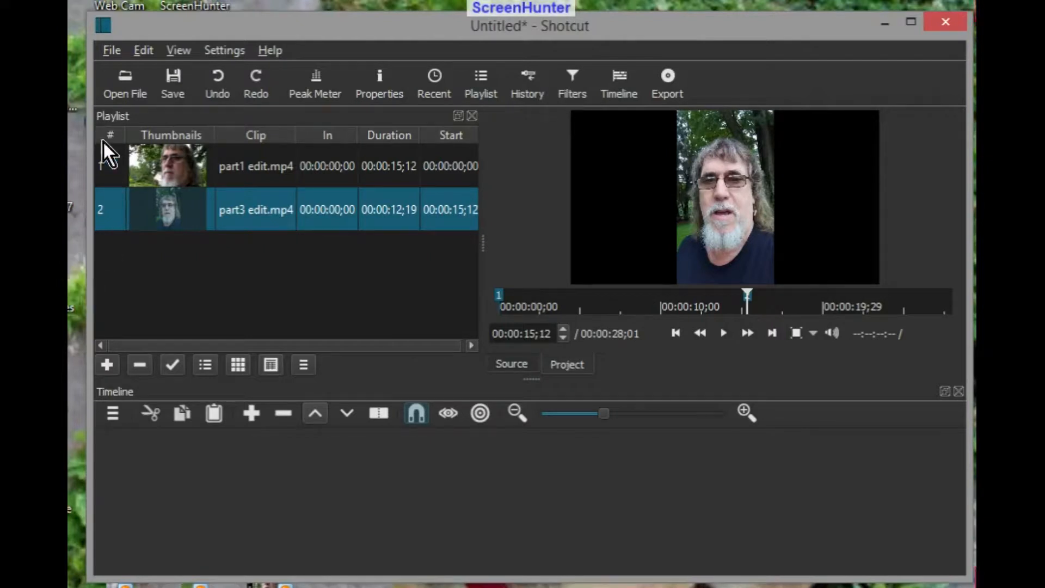
Open the video 2 file from the Desktop in the source player
left_click(119, 75)
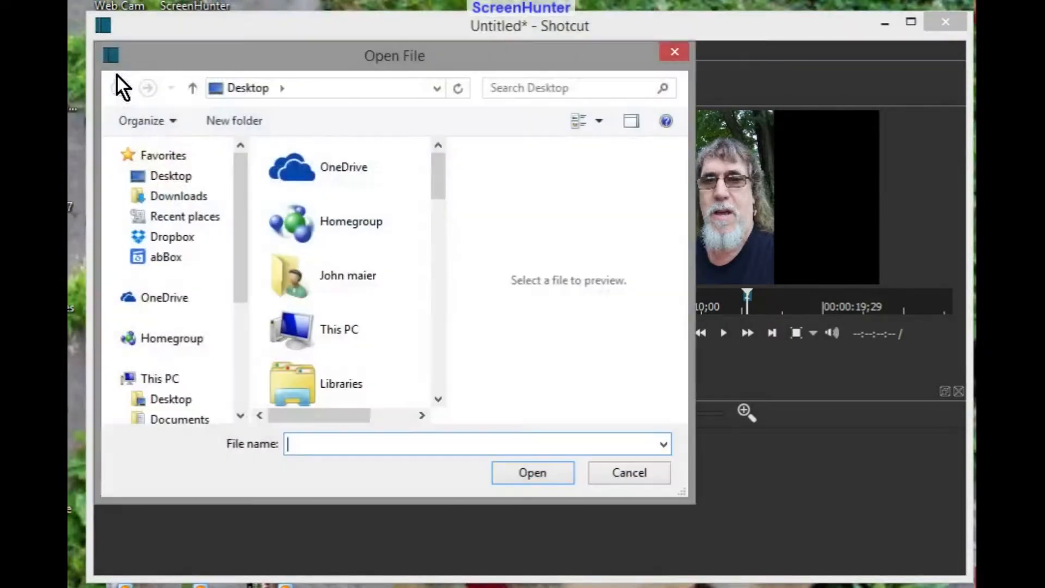
left_click_drag(433, 177, 462, 408)
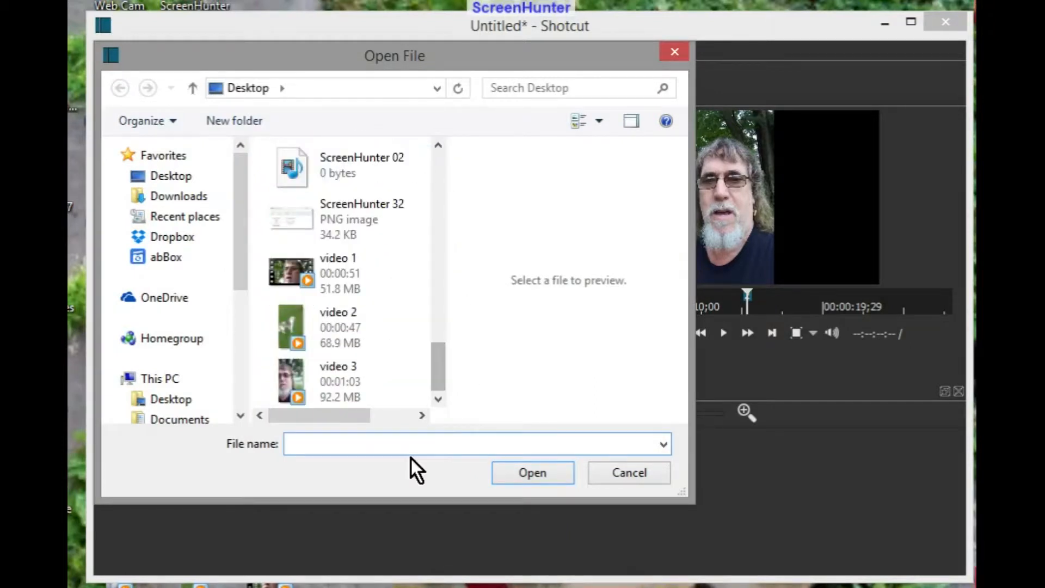
left_click(304, 382)
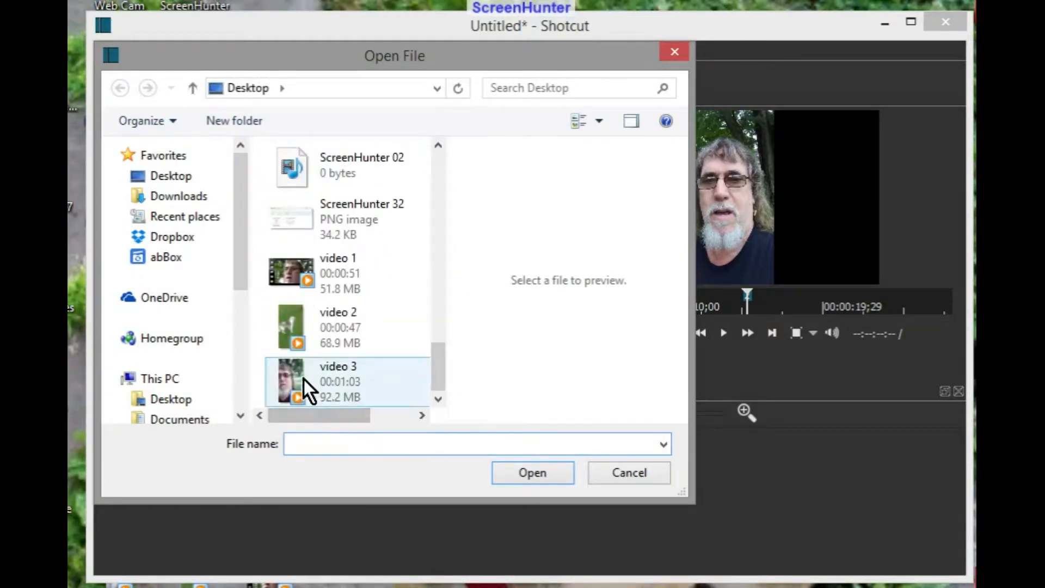
left_click(322, 321)
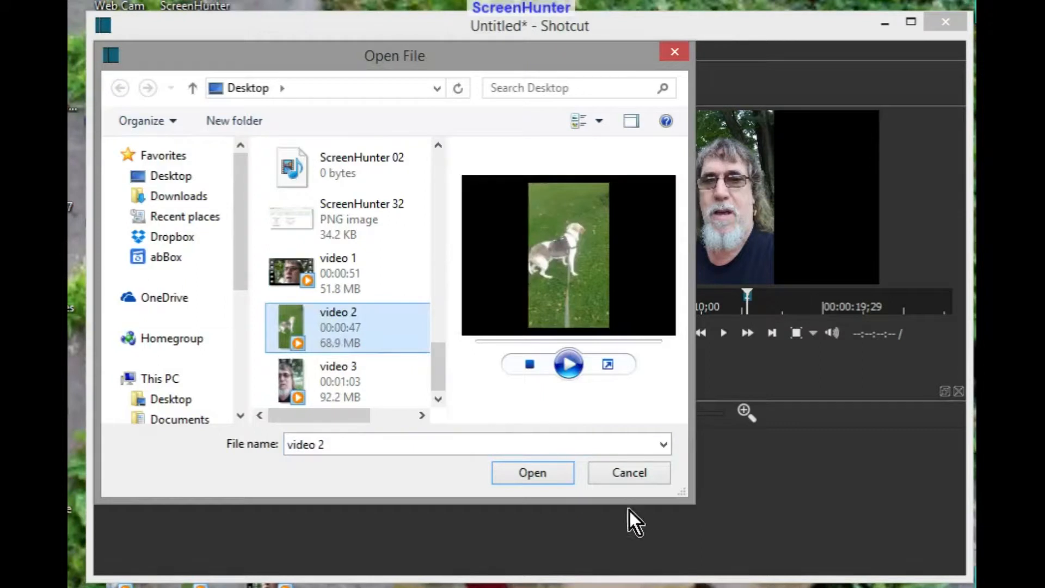
left_click(559, 479)
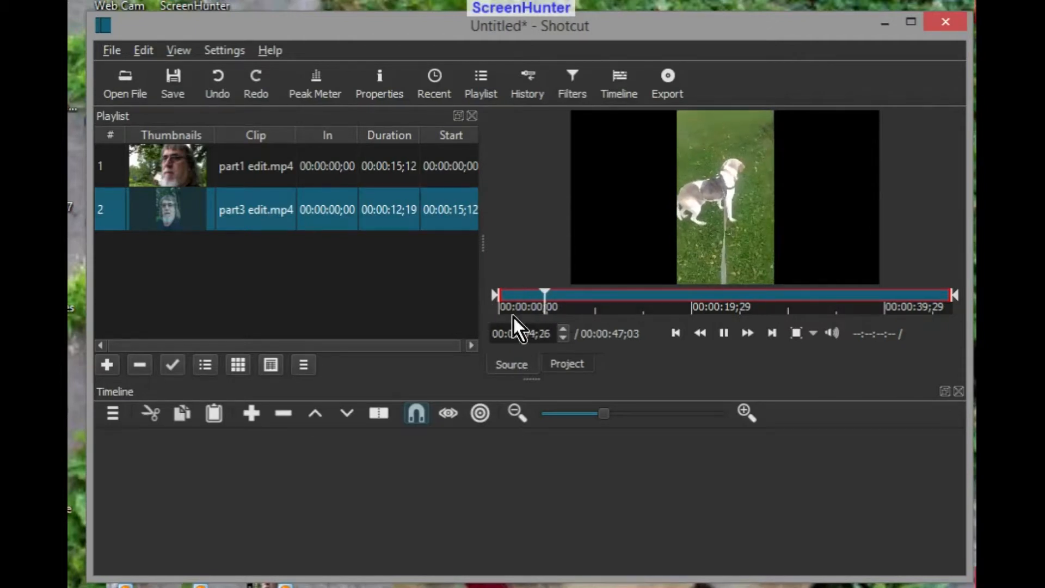
Try start points for the video 2 trim, first 00:00:12;24 and then 00:00:10;06, playing the clip from each
key("space")
left_click_drag(498, 299, 556, 299)
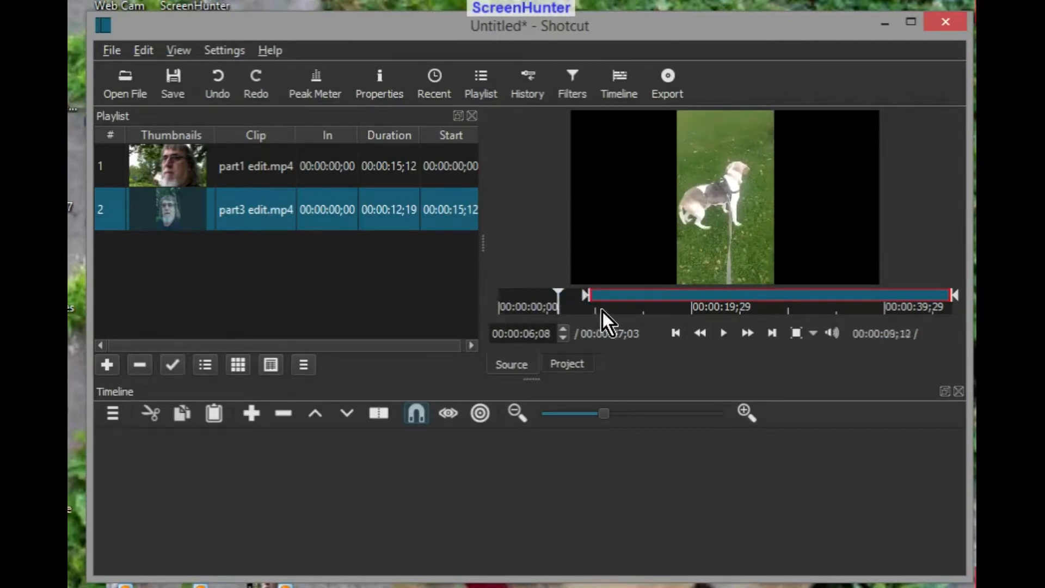
left_click_drag(619, 307, 621, 302)
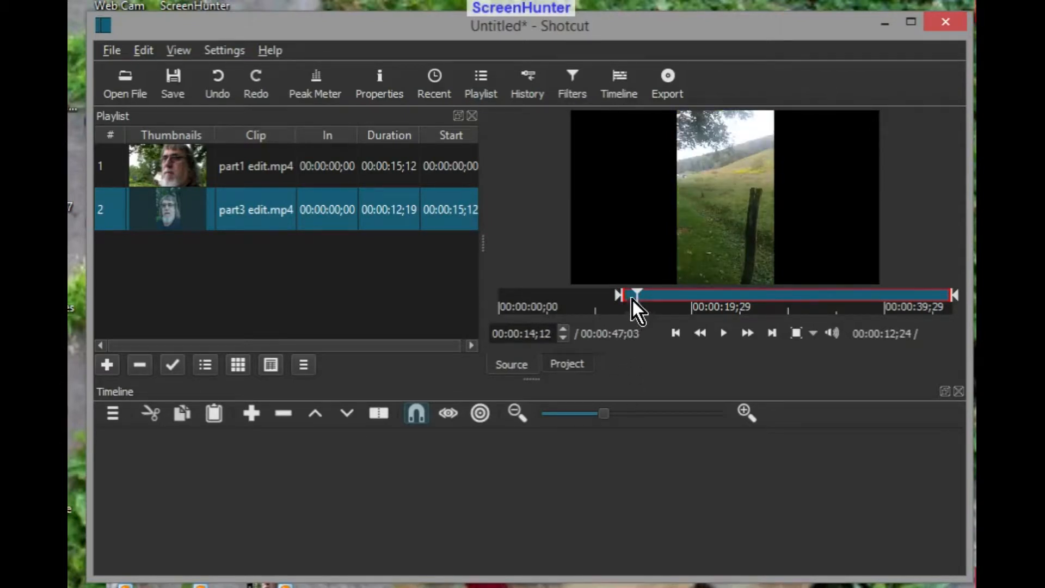
left_click(728, 336)
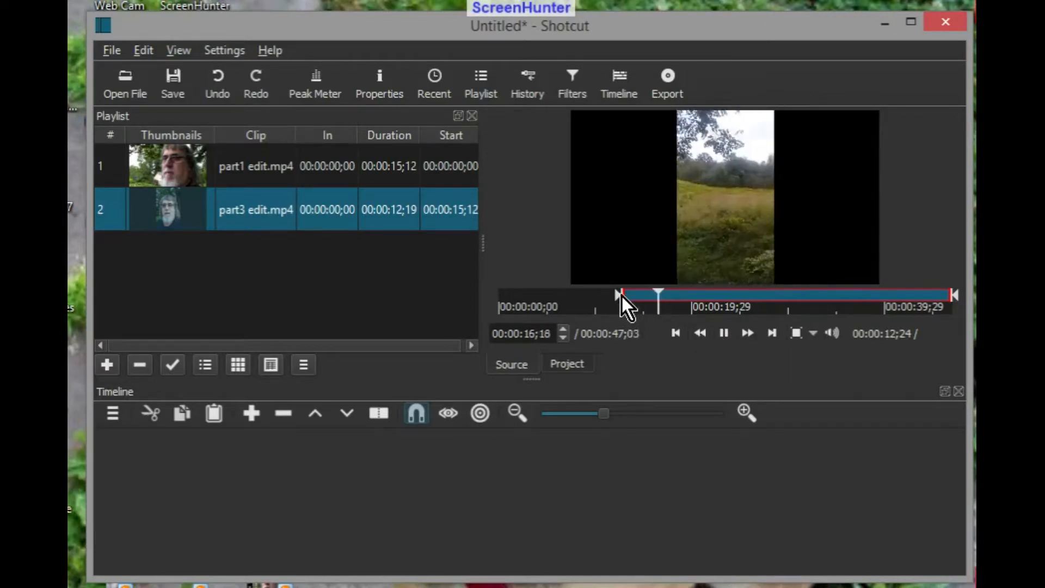
left_click_drag(622, 295, 596, 292)
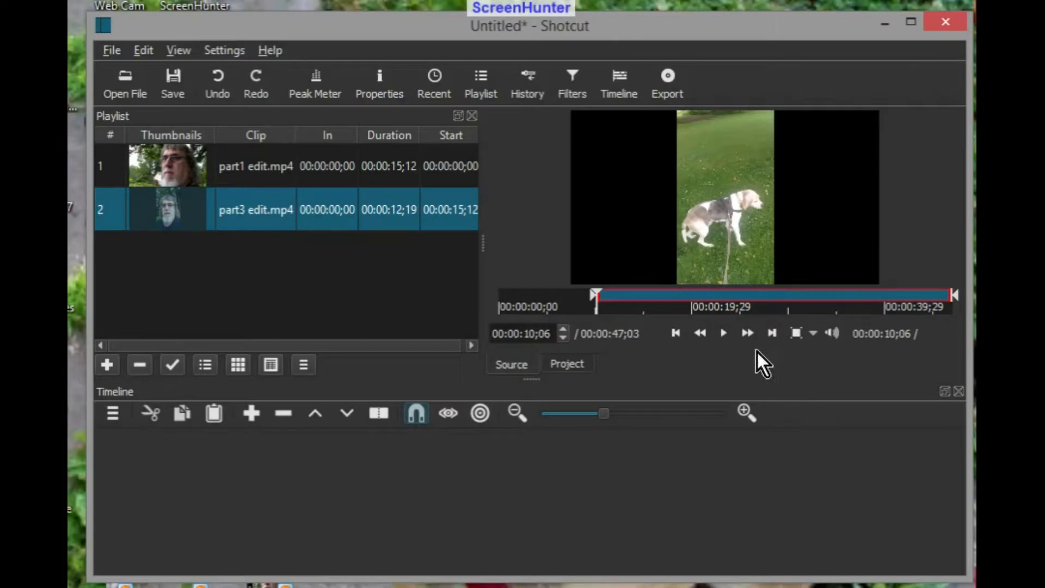
left_click(726, 333)
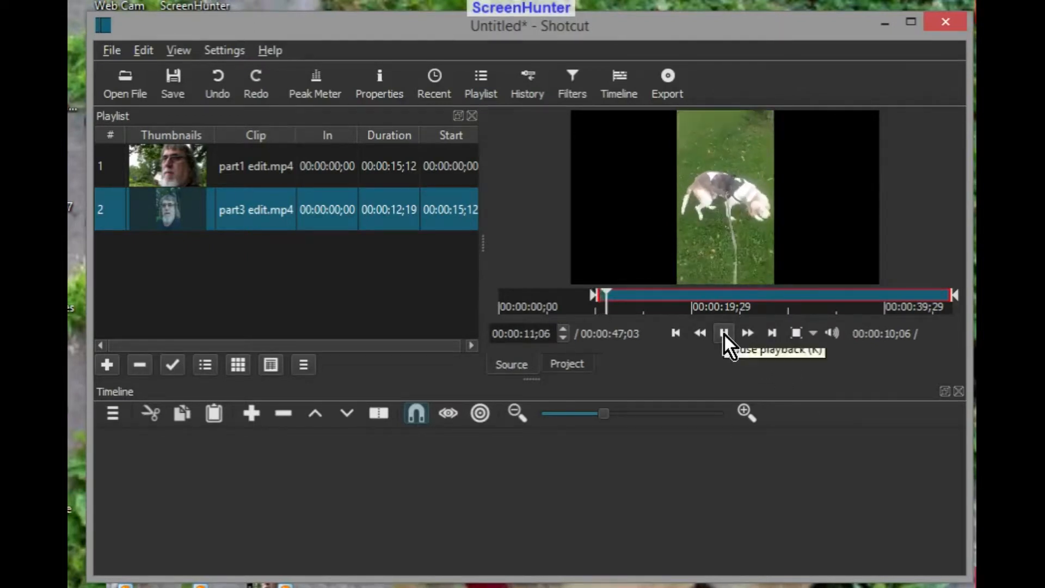
Try further start points for video 2 between 00:00:14;27 and 00:00:17;27, playing the clip to check each cut
left_click_drag(595, 299, 644, 300)
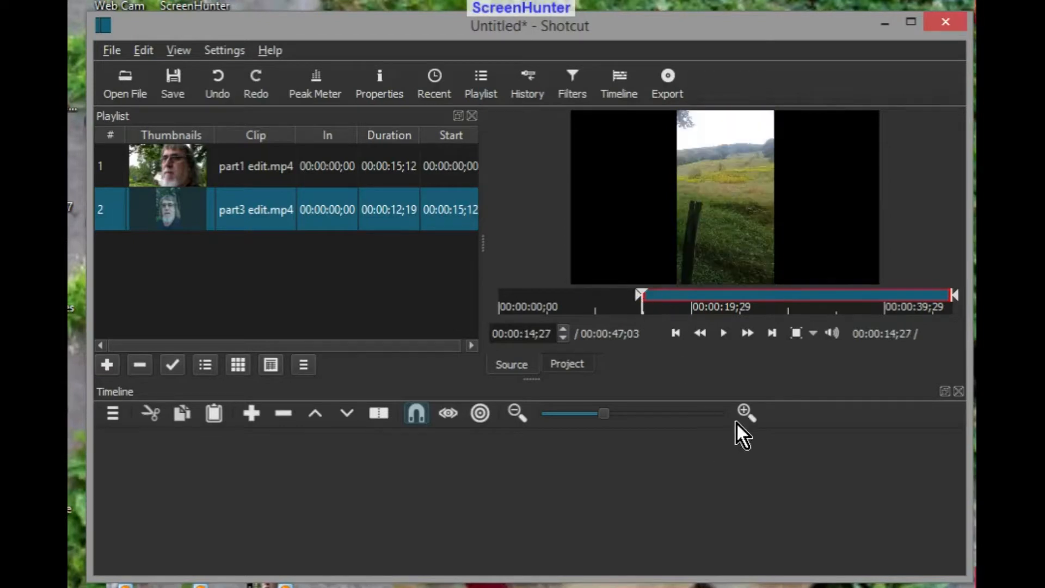
left_click(727, 334)
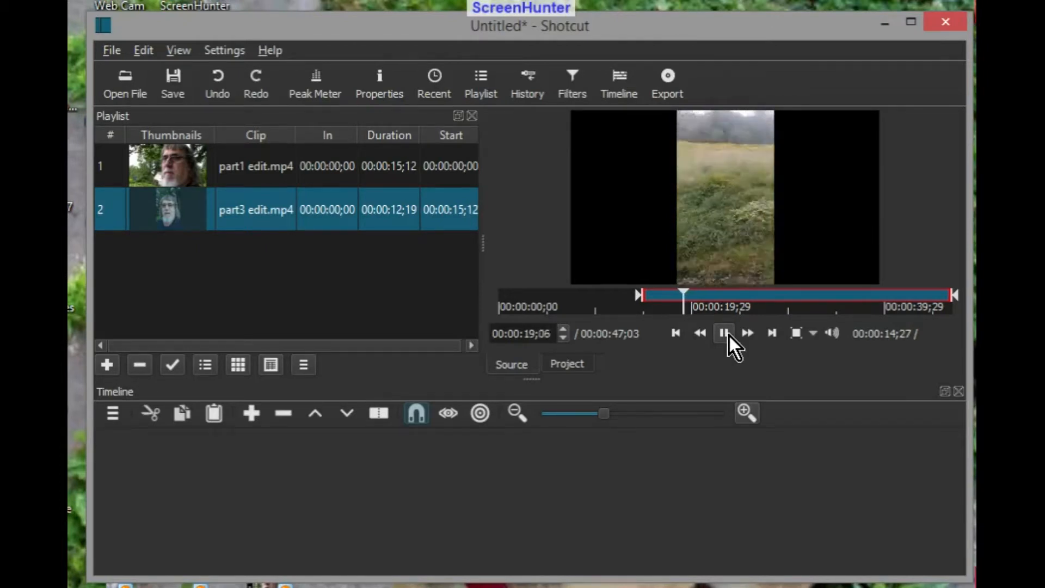
left_click_drag(637, 297, 678, 298)
left_click(724, 334)
left_click_drag(677, 295, 664, 295)
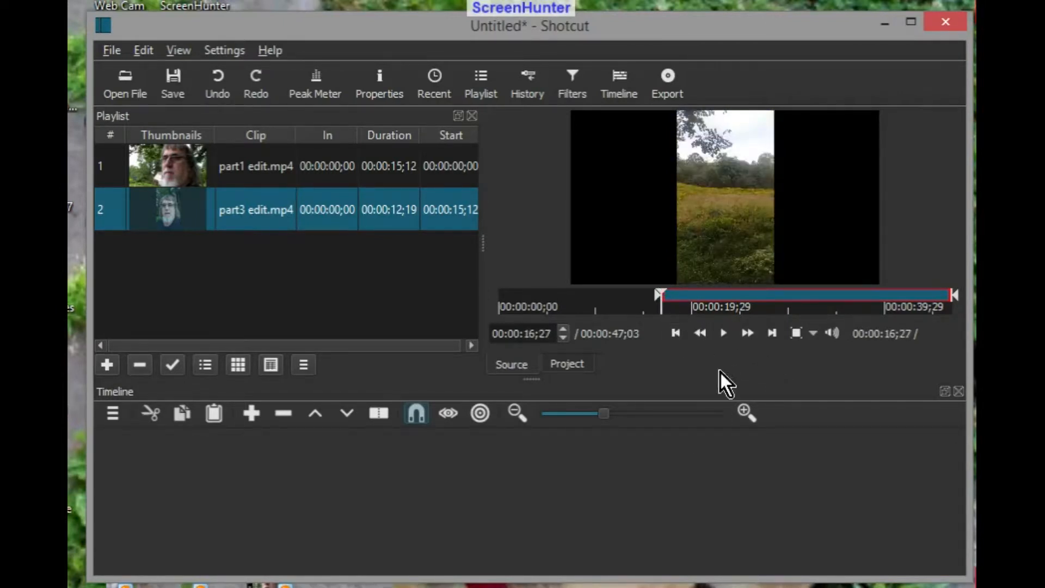
left_click(718, 337)
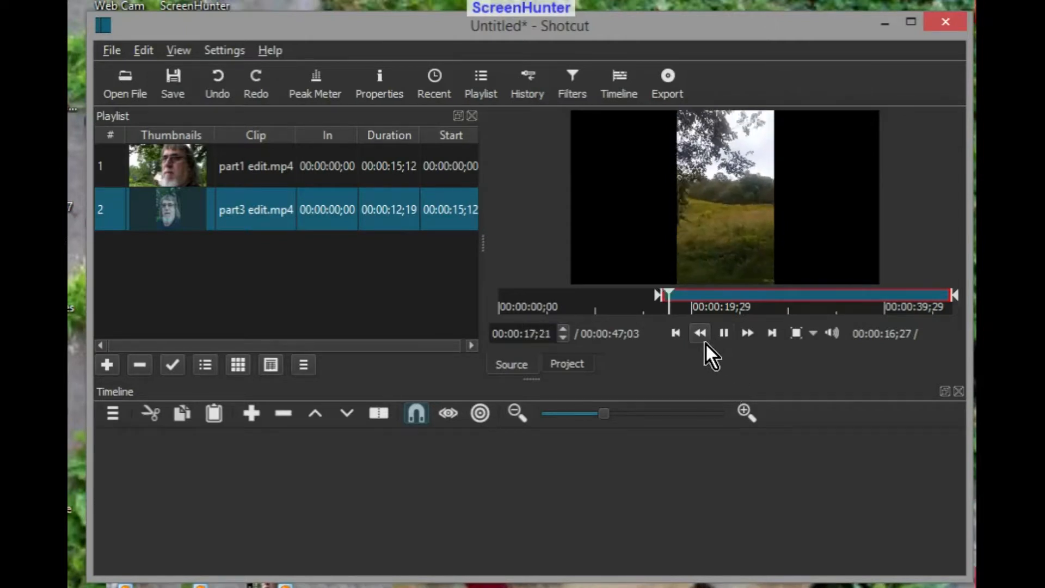
left_click(657, 295)
left_click_drag(657, 296, 674, 297)
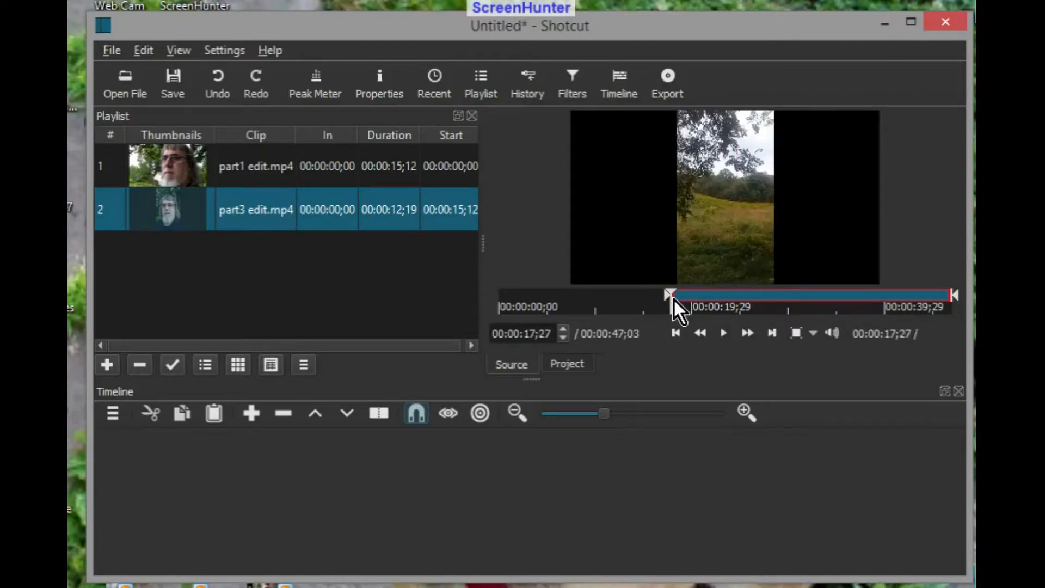
left_click(718, 334)
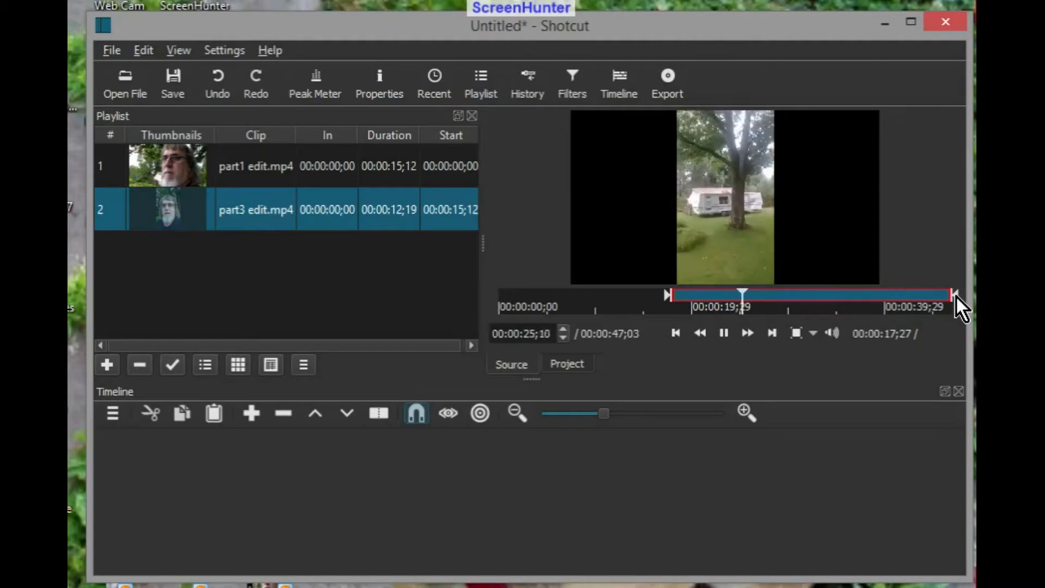
Trim video 2 to end at about 00:00:26;15 and start at 00:00:17;18, and play the trimmed range
key("space")
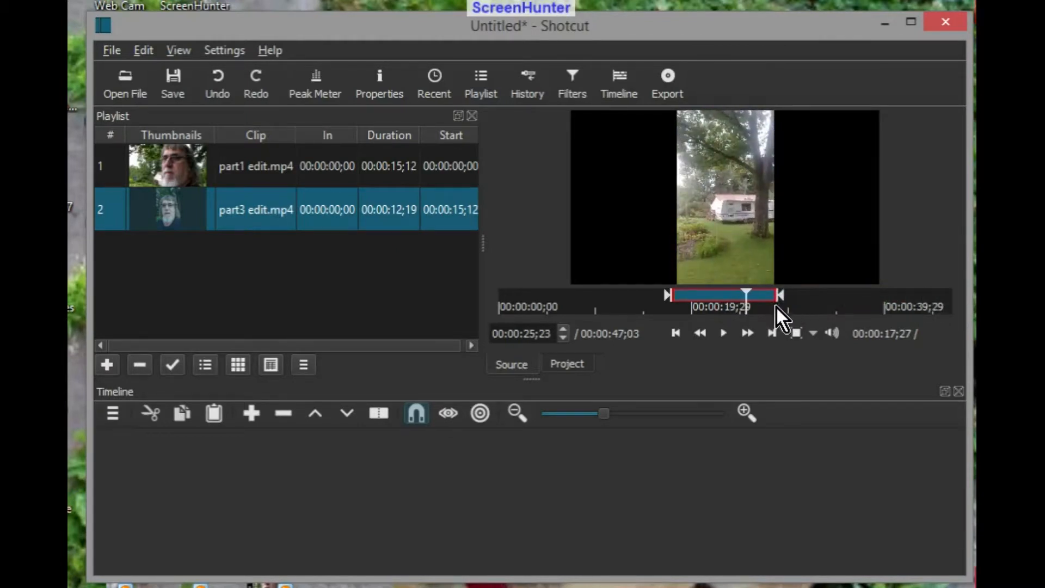
left_click(754, 310)
left_click_drag(750, 311, 754, 311)
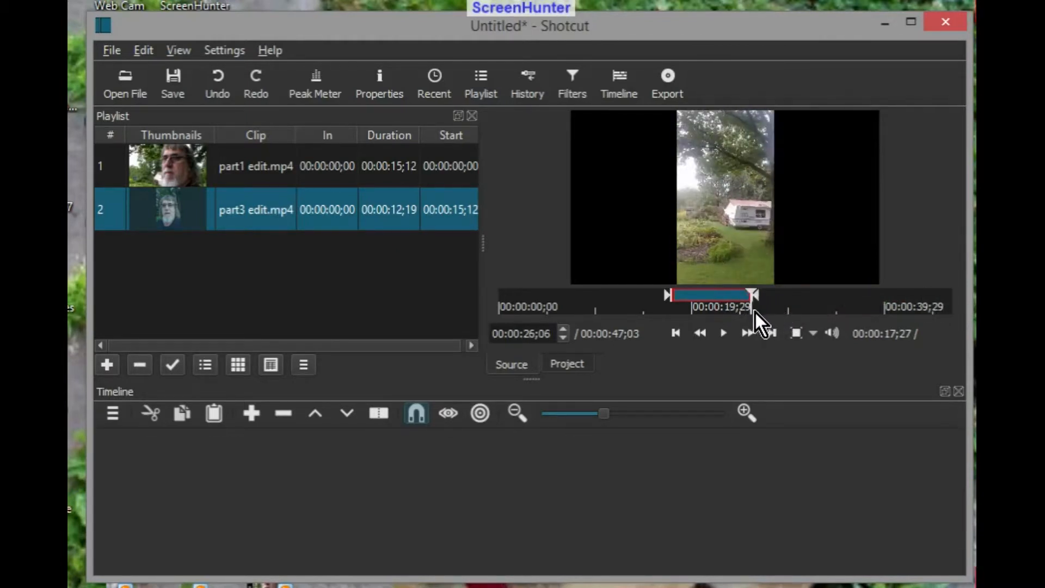
left_click(671, 299)
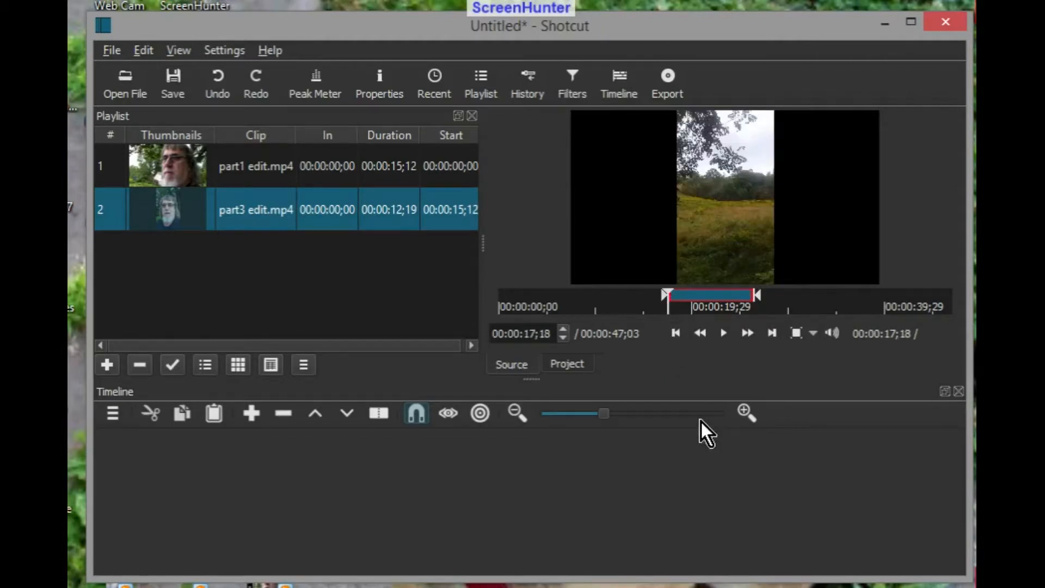
left_click(726, 334)
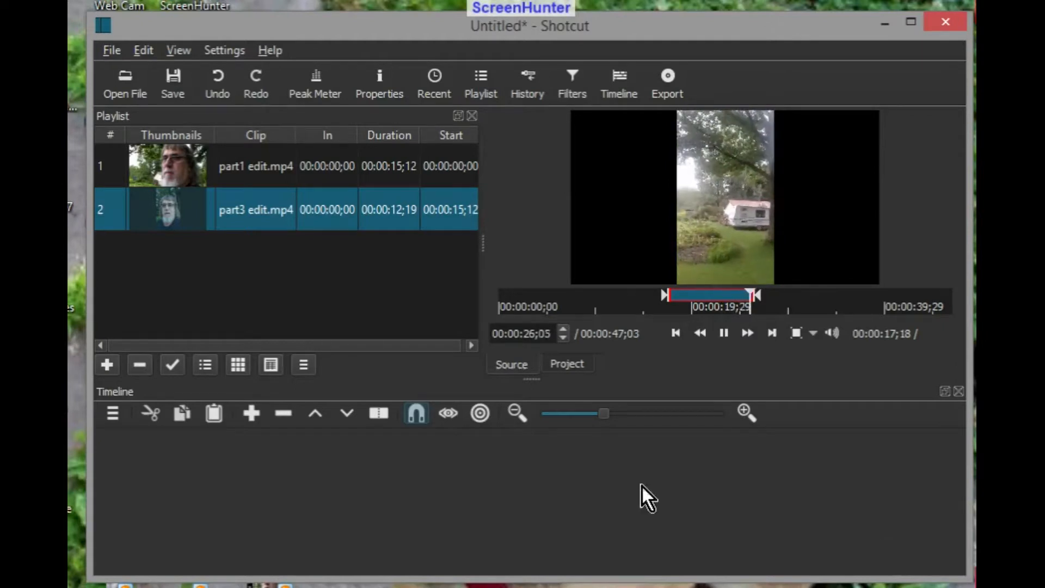
Export the trimmed clip to the Desktop as part2 edit.mp4, replacing the existing file
left_click(677, 81)
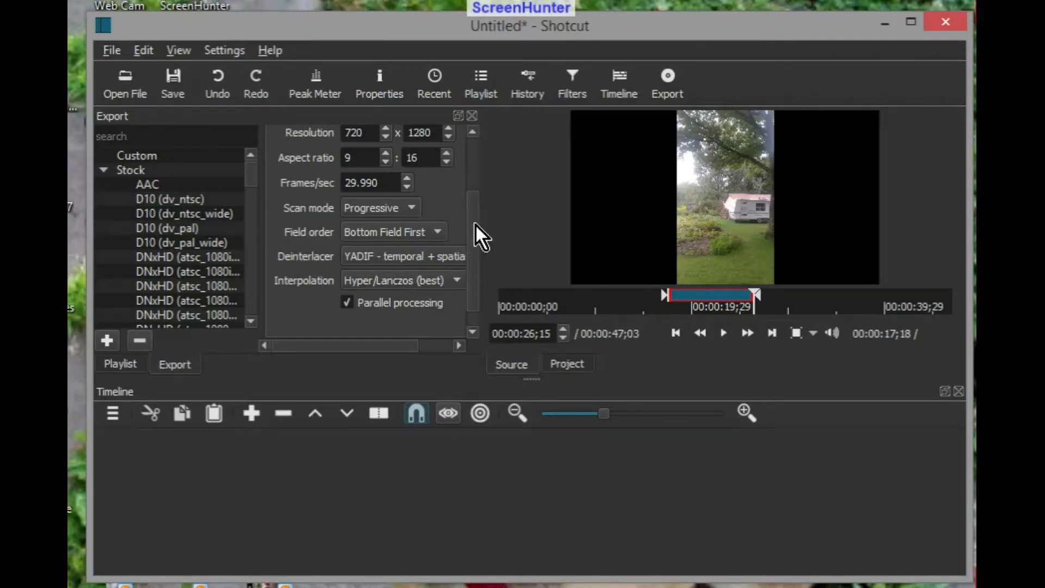
left_click_drag(476, 219, 471, 251)
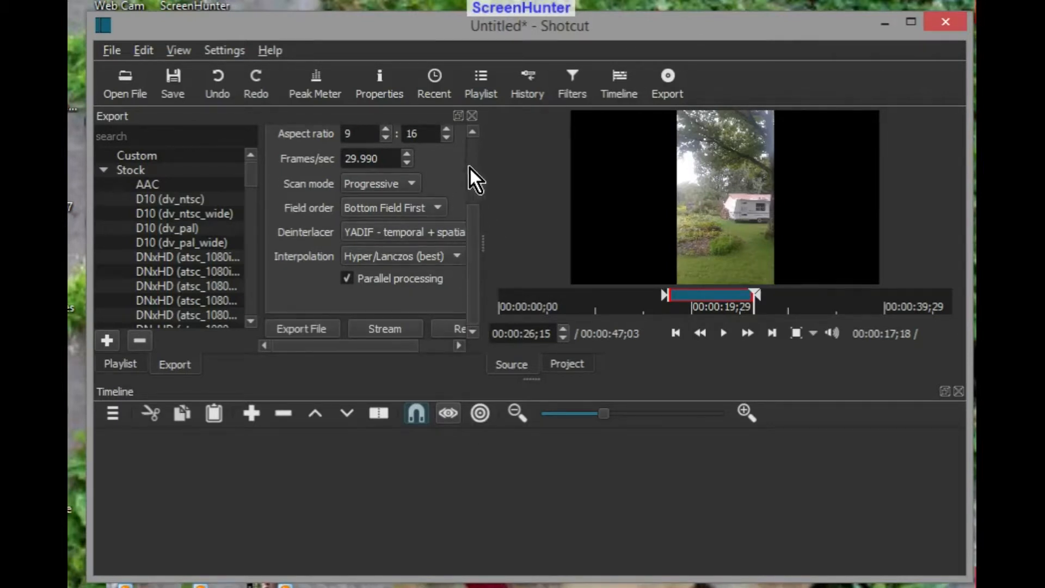
left_click(302, 330)
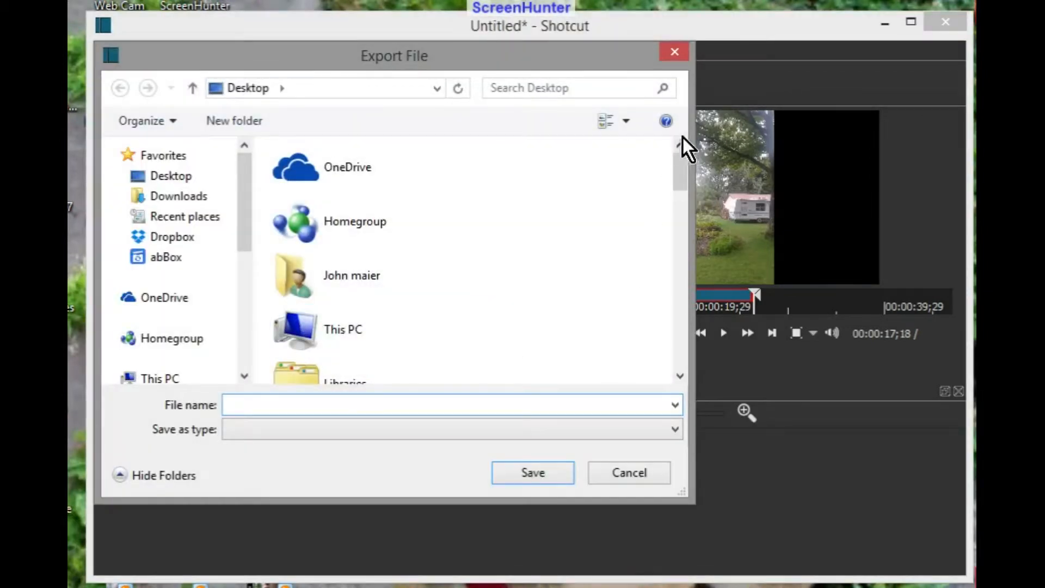
left_click_drag(681, 170, 707, 520)
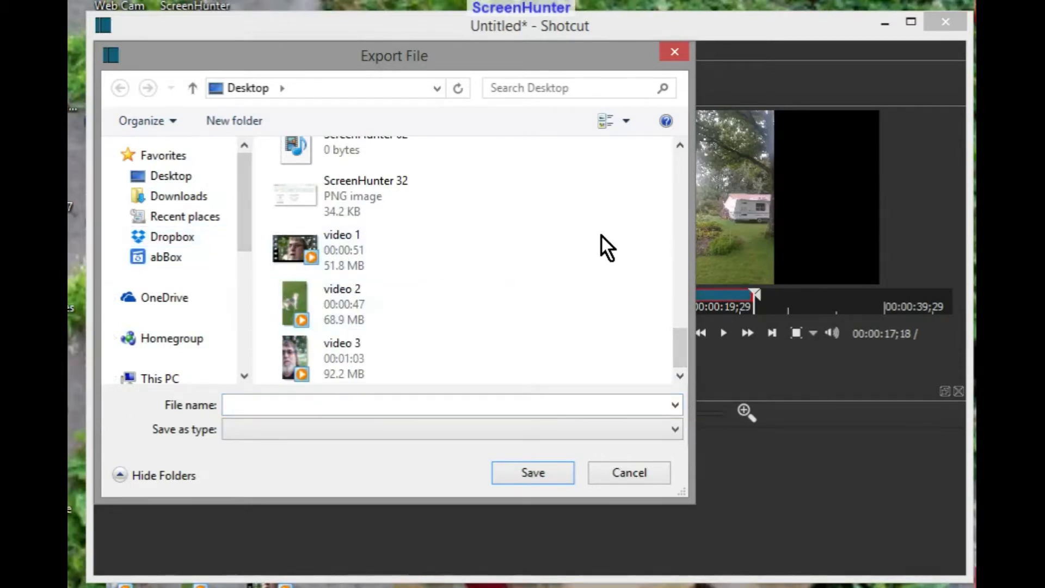
scroll(601, 245, "up", 2)
left_click(369, 170)
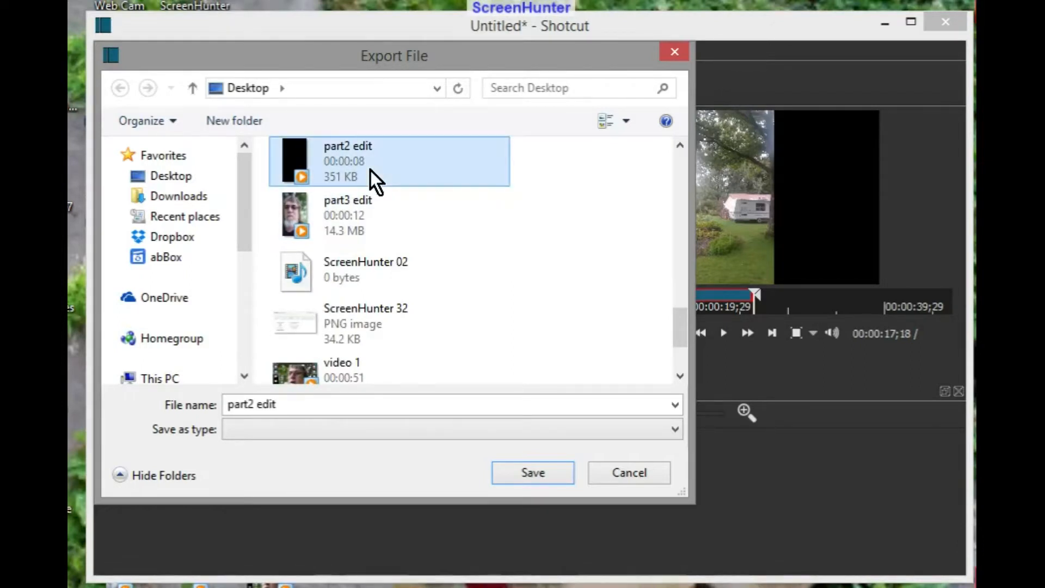
left_click(313, 407)
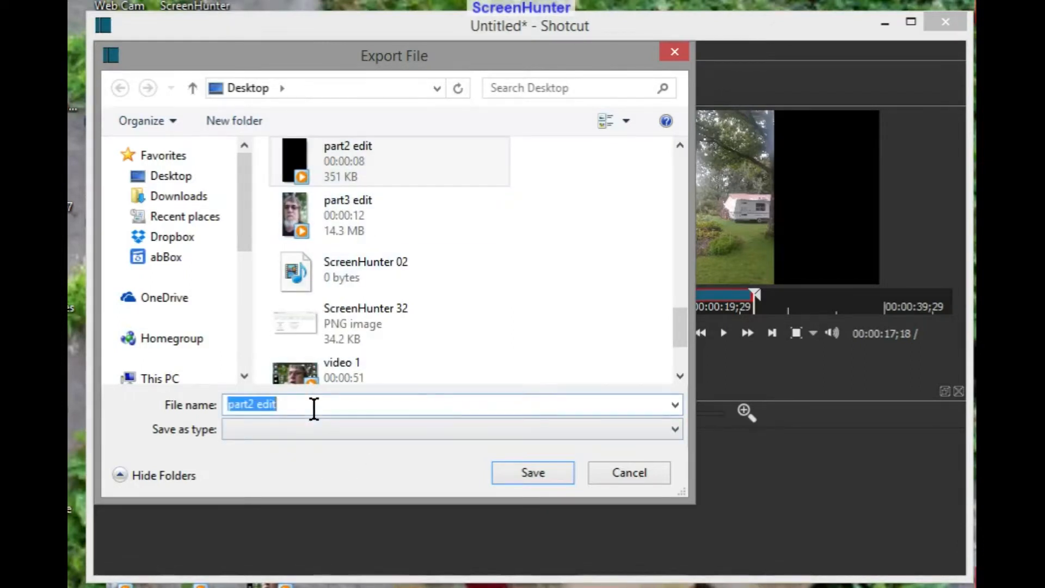
left_click(315, 409)
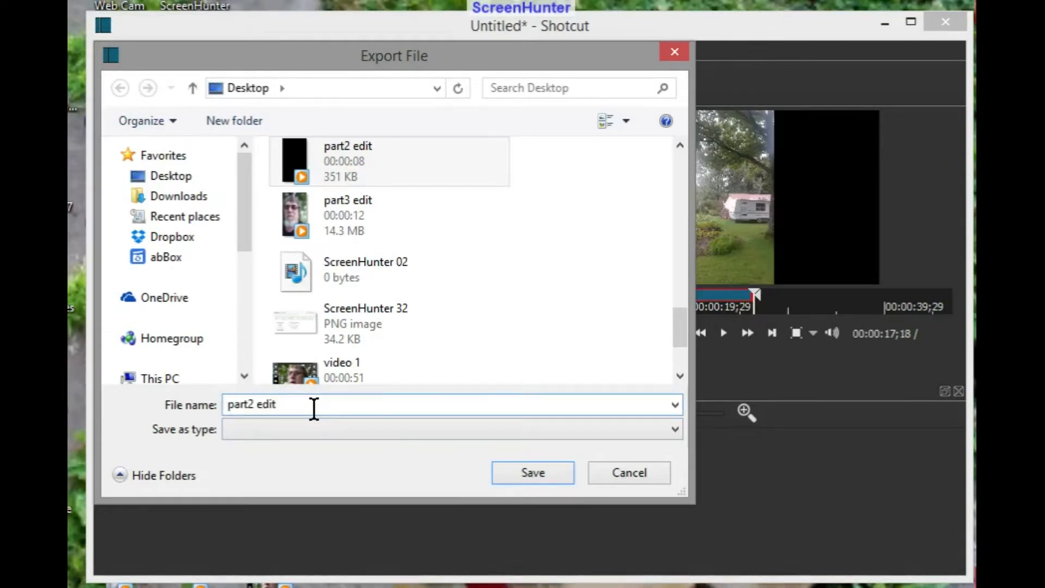
type(".mp")
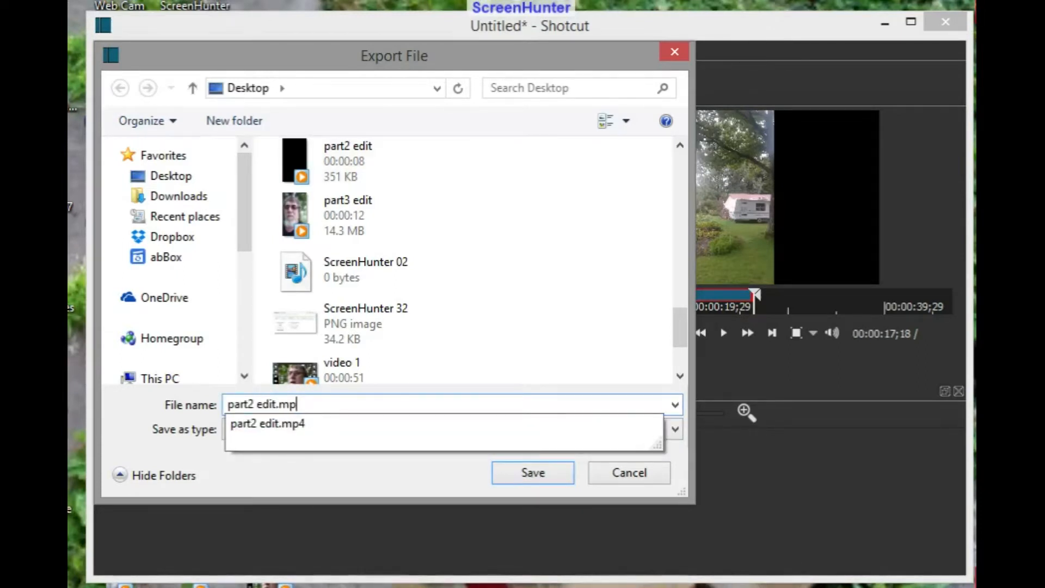
type("4")
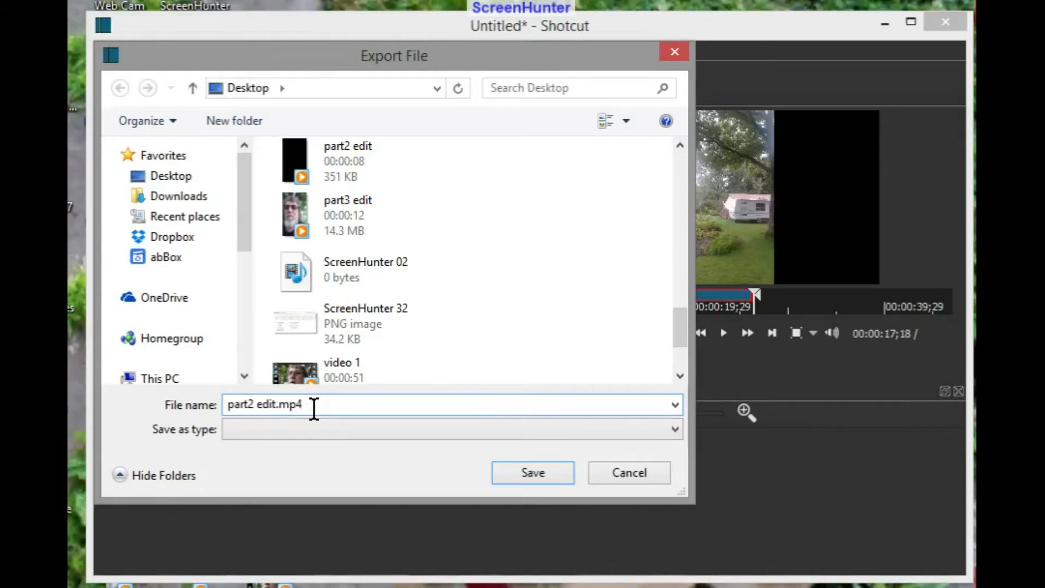
left_click(568, 473)
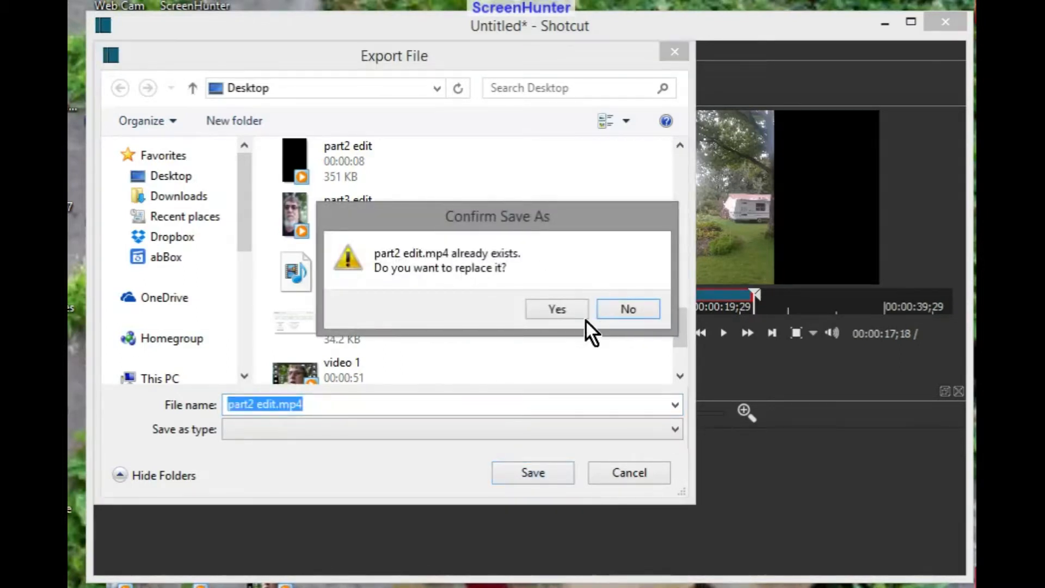
left_click(565, 312)
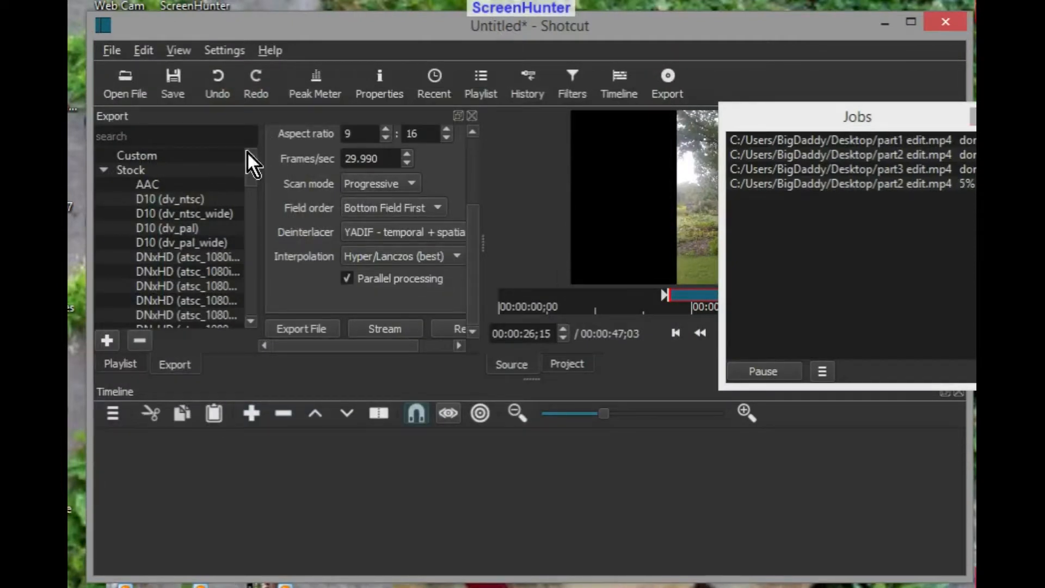
Close the Export and Playlist panels and start a new project without saving the changes
left_click(472, 116)
left_click(475, 117)
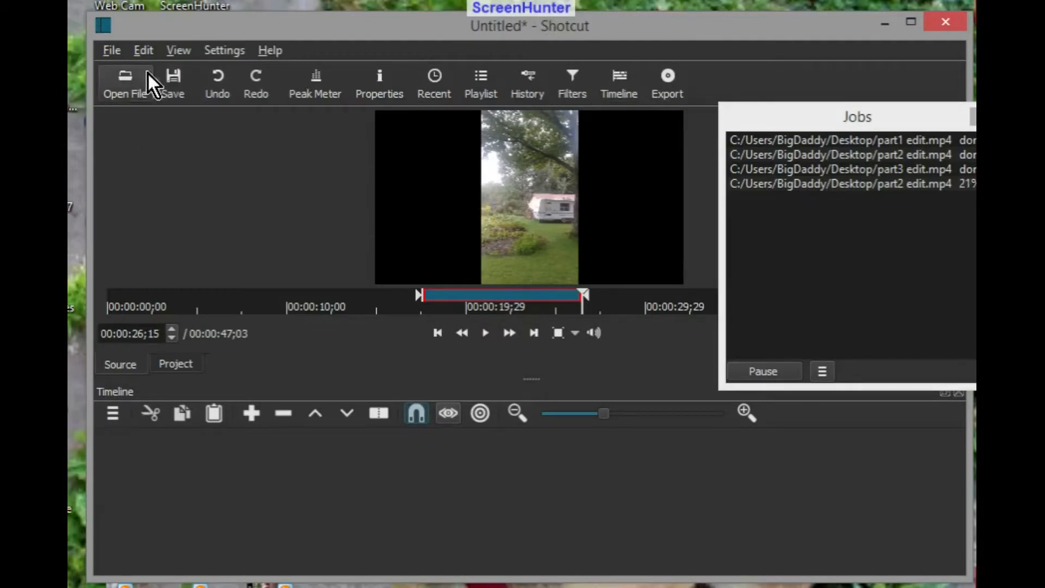
left_click(119, 55)
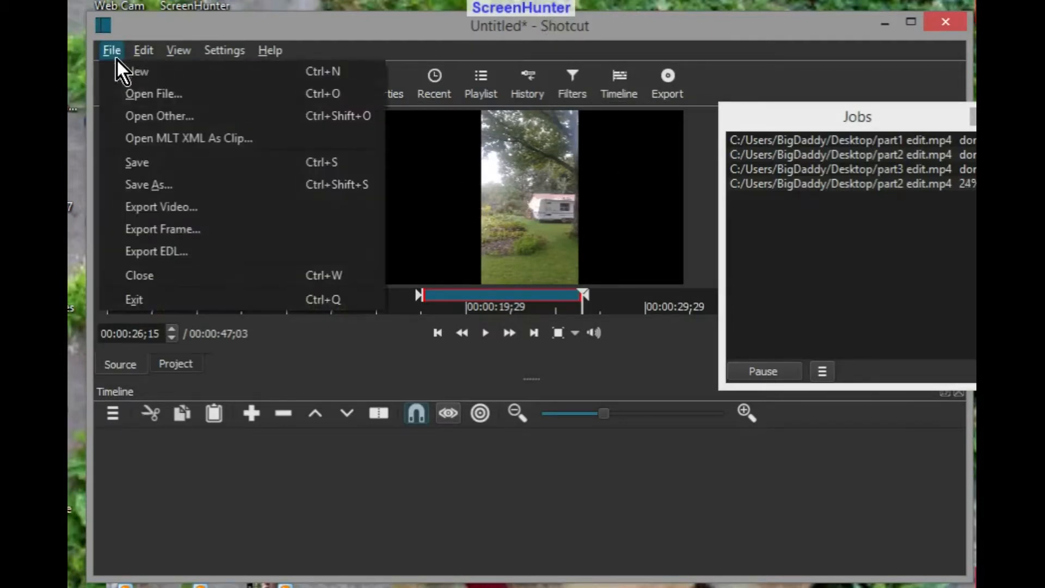
left_click(132, 68)
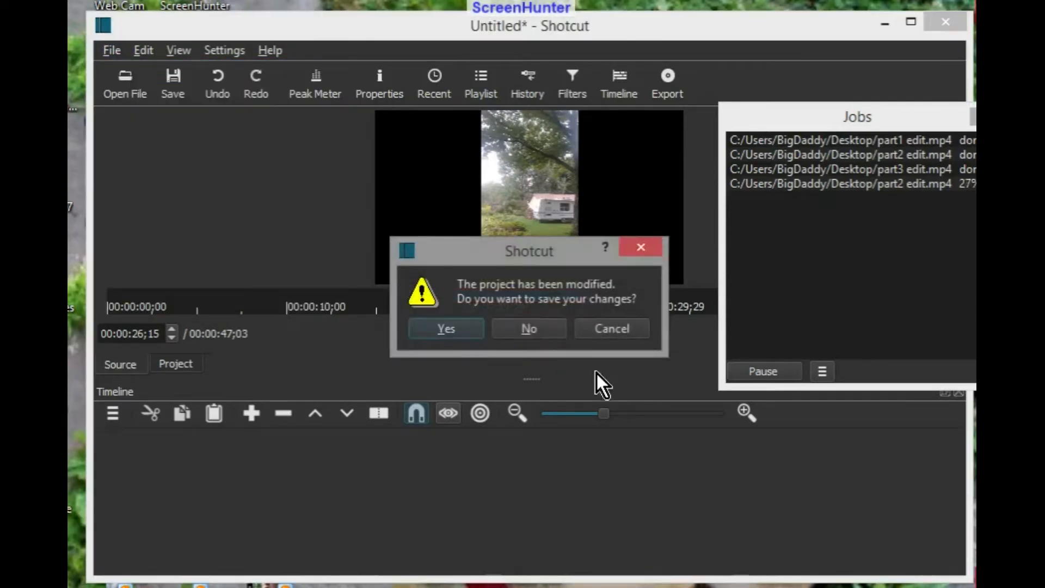
left_click(527, 332)
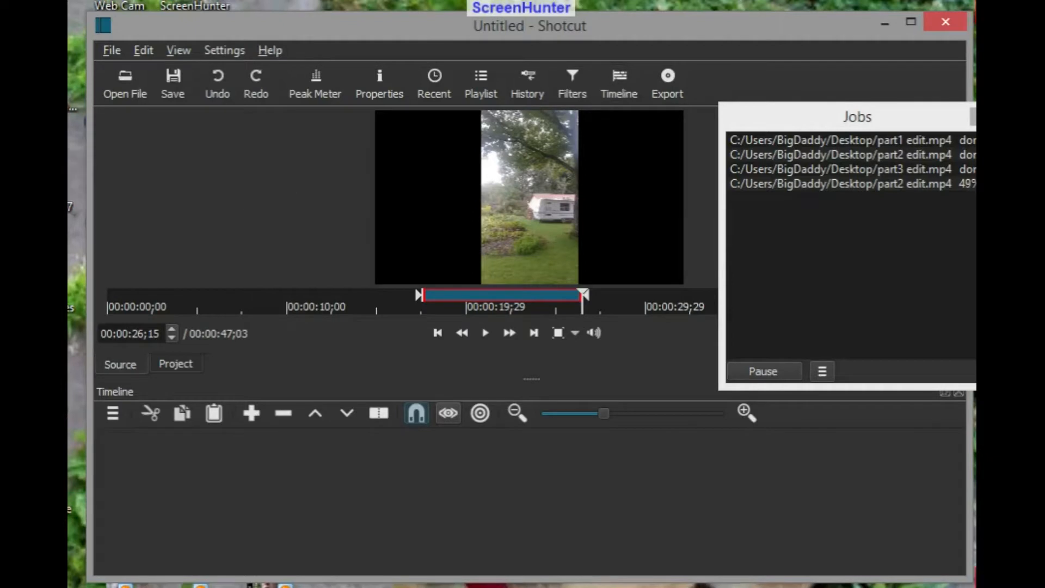
Start a new project and open the part1 edit, part2 edit and part3 edit clips together from the Desktop
left_click(114, 45)
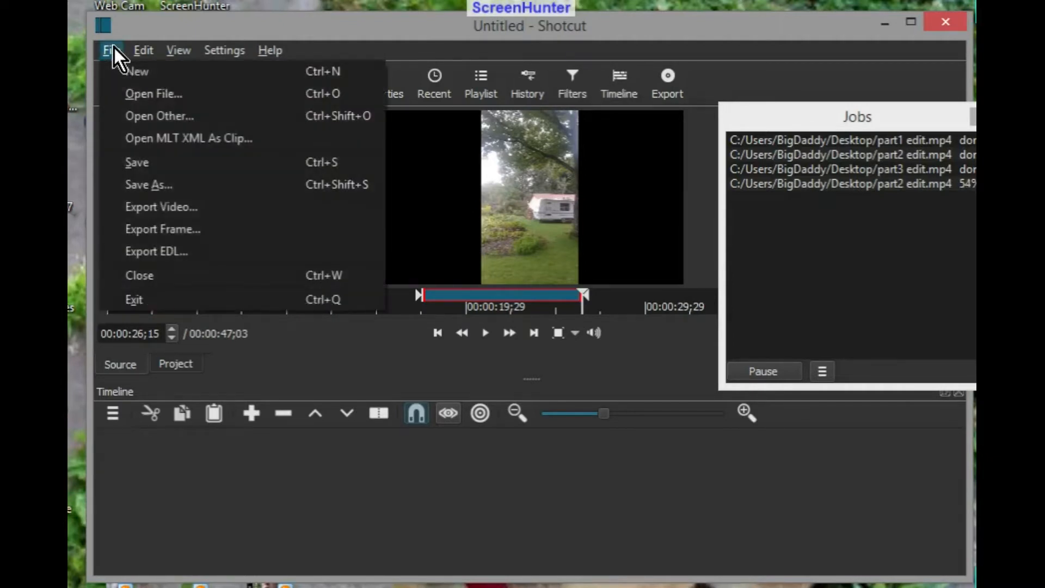
left_click(136, 71)
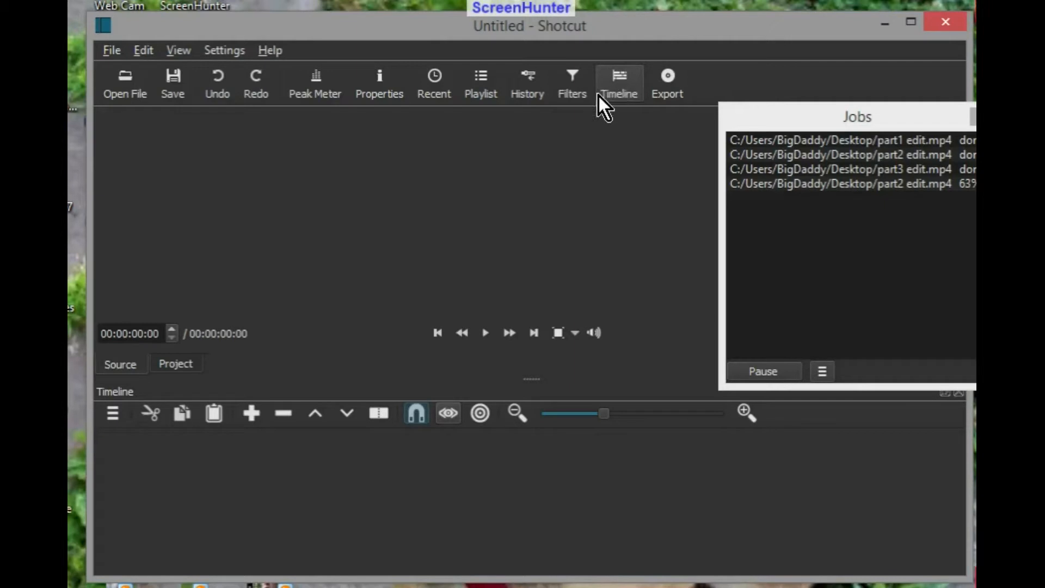
left_click(124, 79)
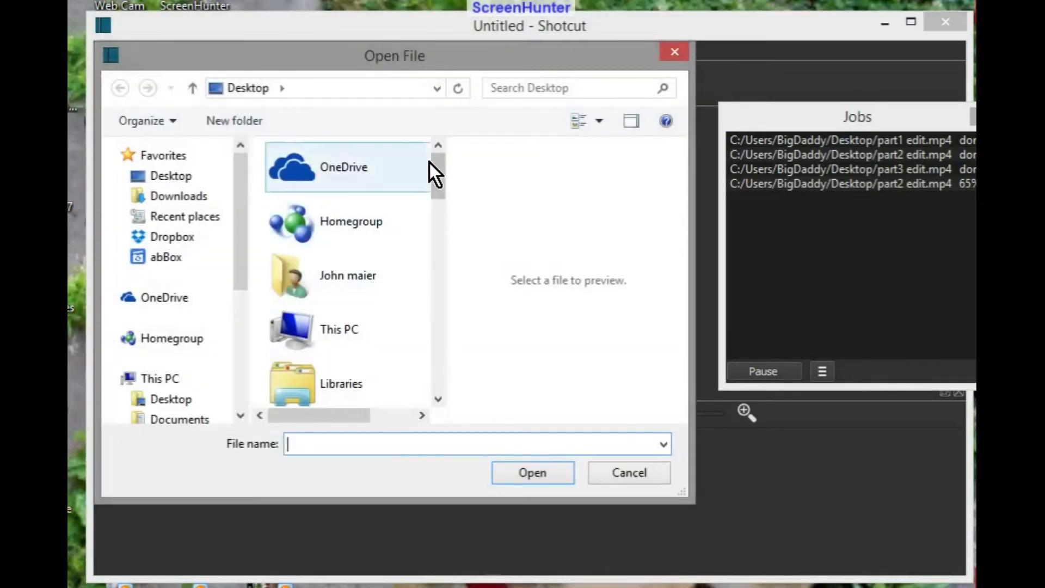
left_click_drag(438, 162, 400, 462)
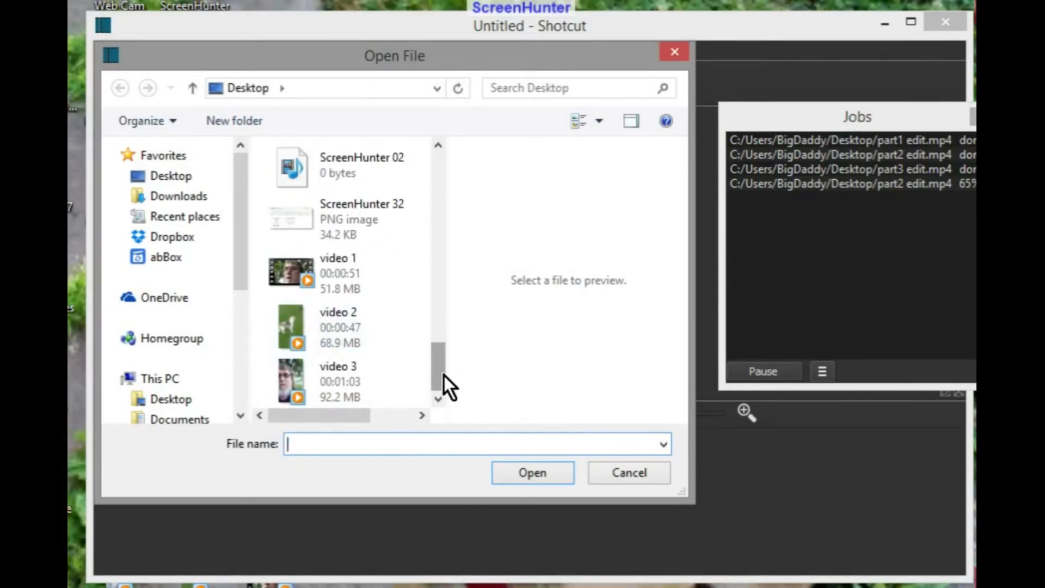
left_click_drag(442, 370, 443, 330)
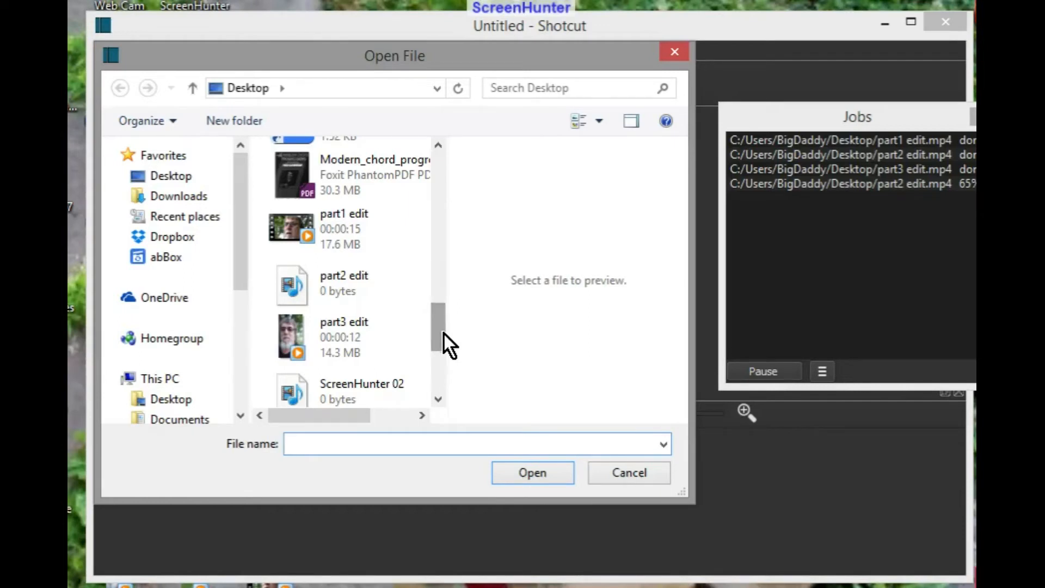
left_click(373, 237)
left_click(375, 279, "ctrl")
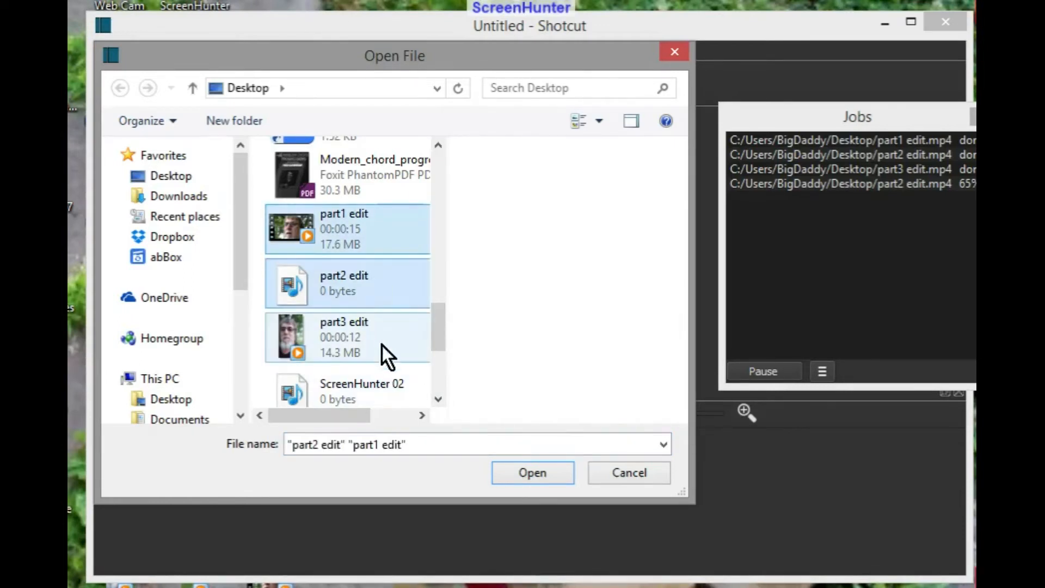
left_click(399, 285, "ctrl")
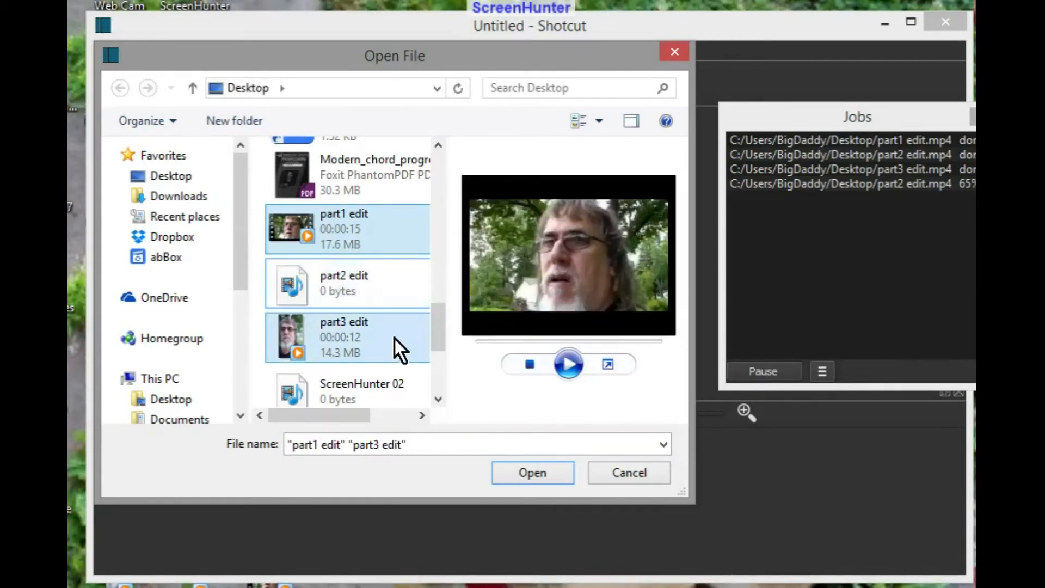
left_click(387, 299, "ctrl")
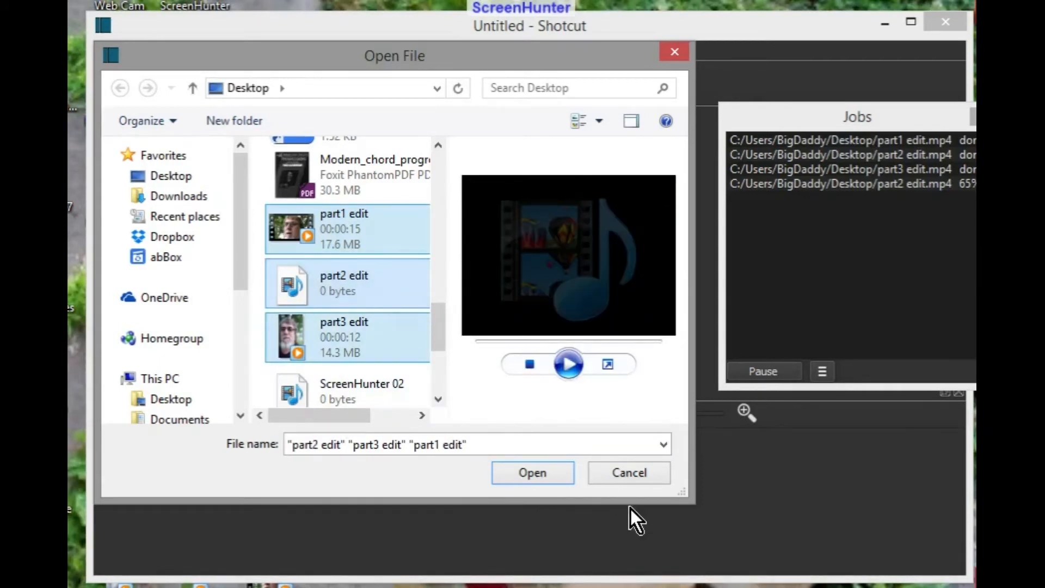
left_click(509, 469)
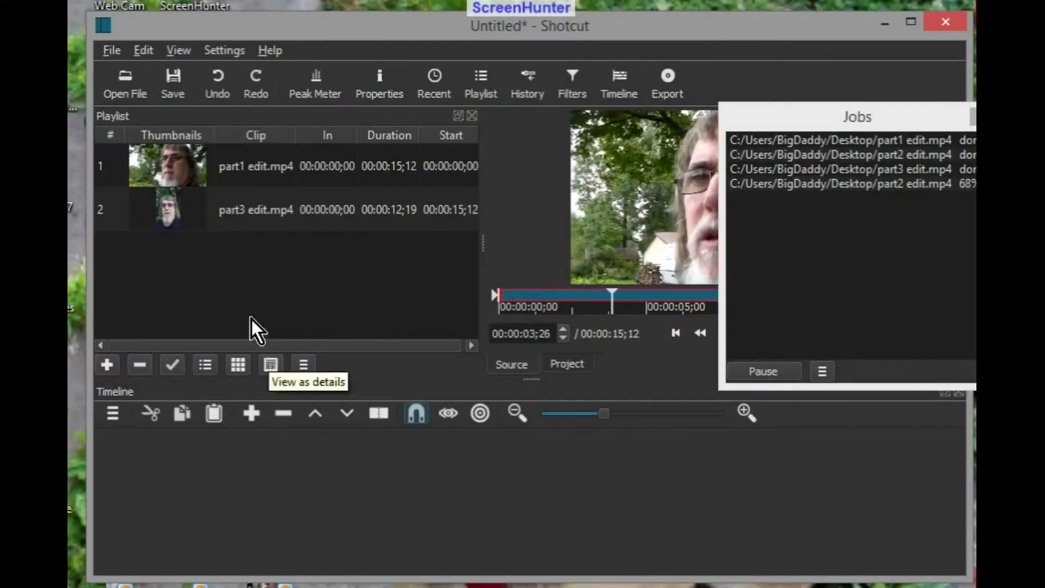
Try to add the part2 edit clip from the Desktop to the project on its own
left_click(129, 80)
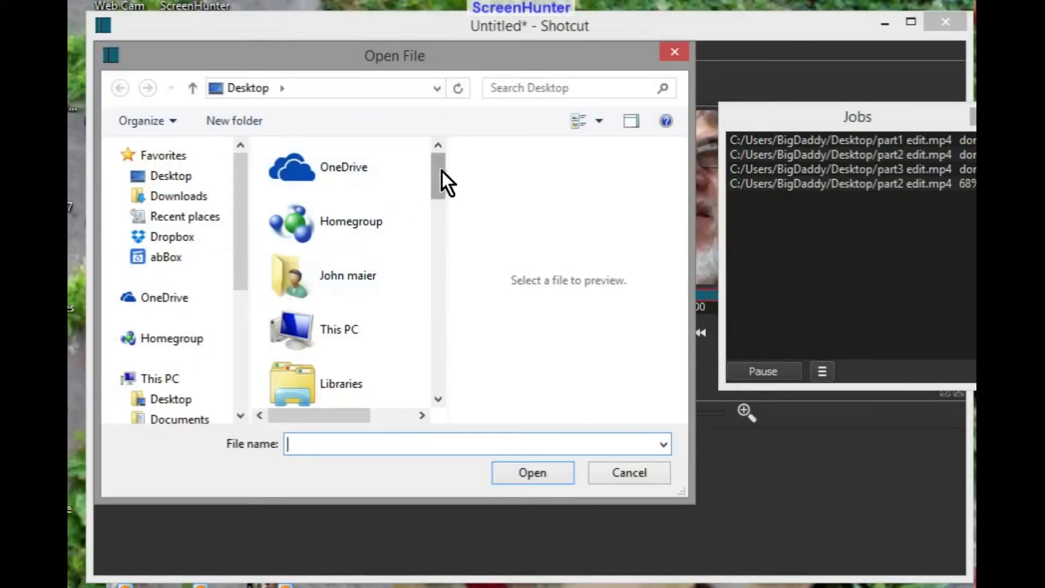
left_click_drag(441, 172, 426, 333)
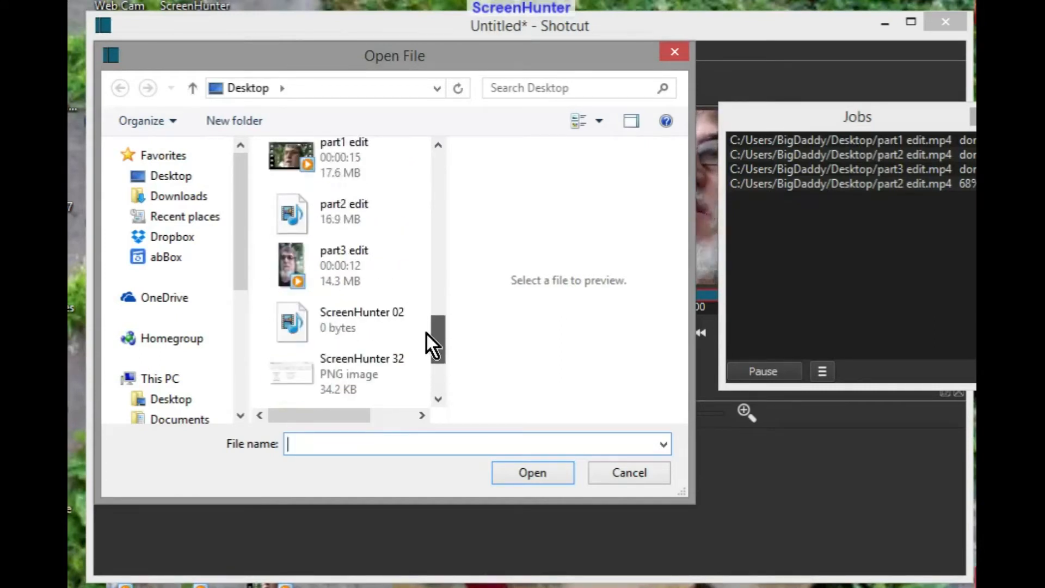
left_click(342, 209)
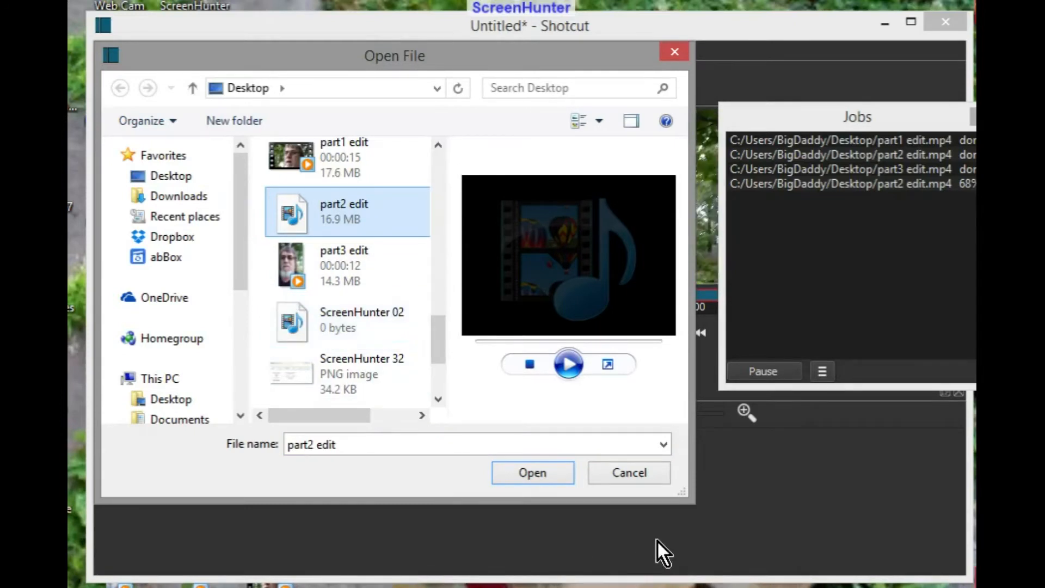
left_click(531, 472)
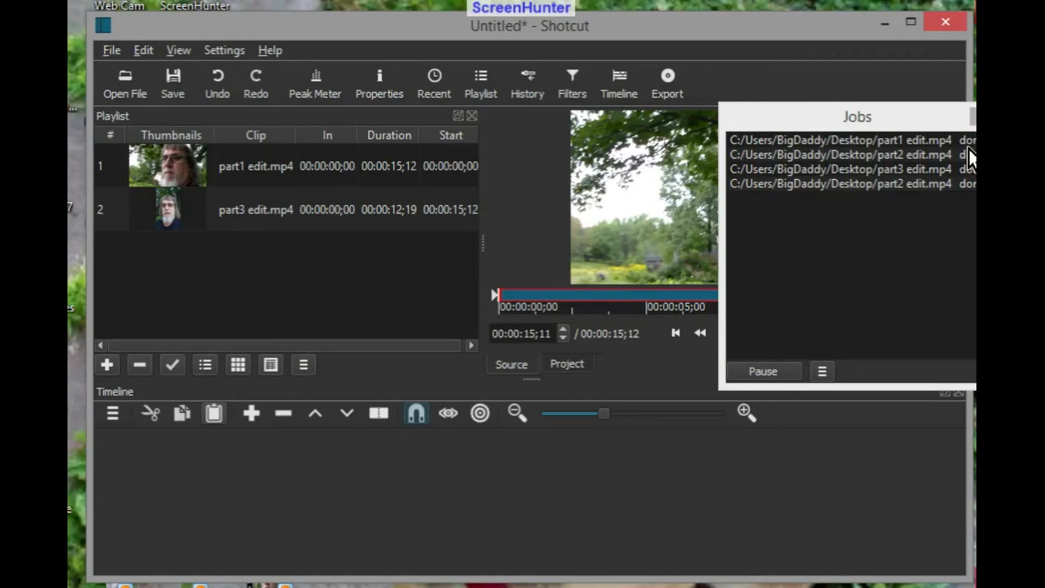
Close the Jobs window, select part1 edit.mp4 in the playlist and close the program that stopped working
left_click(973, 117)
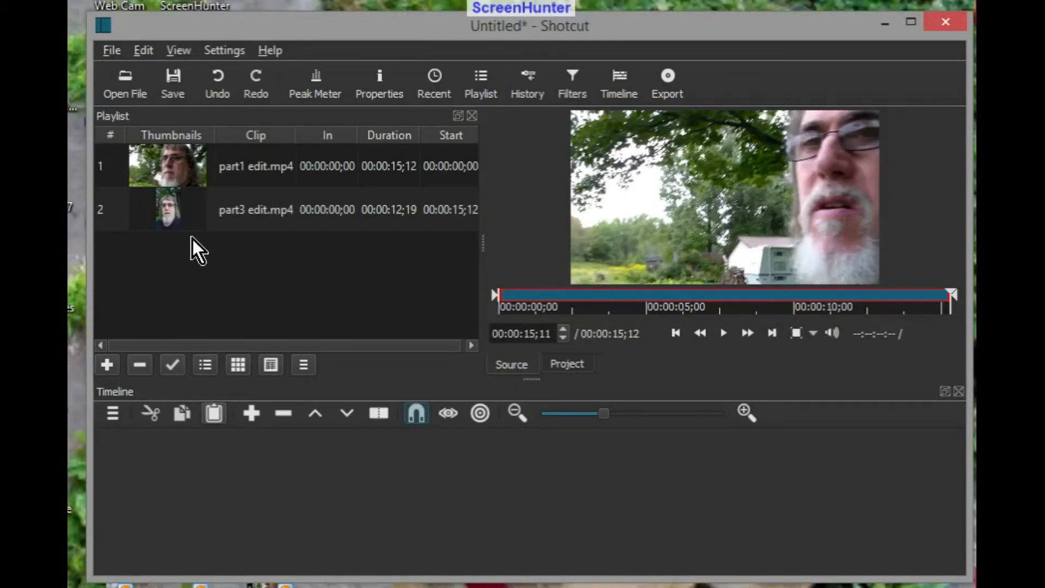
left_click(221, 176)
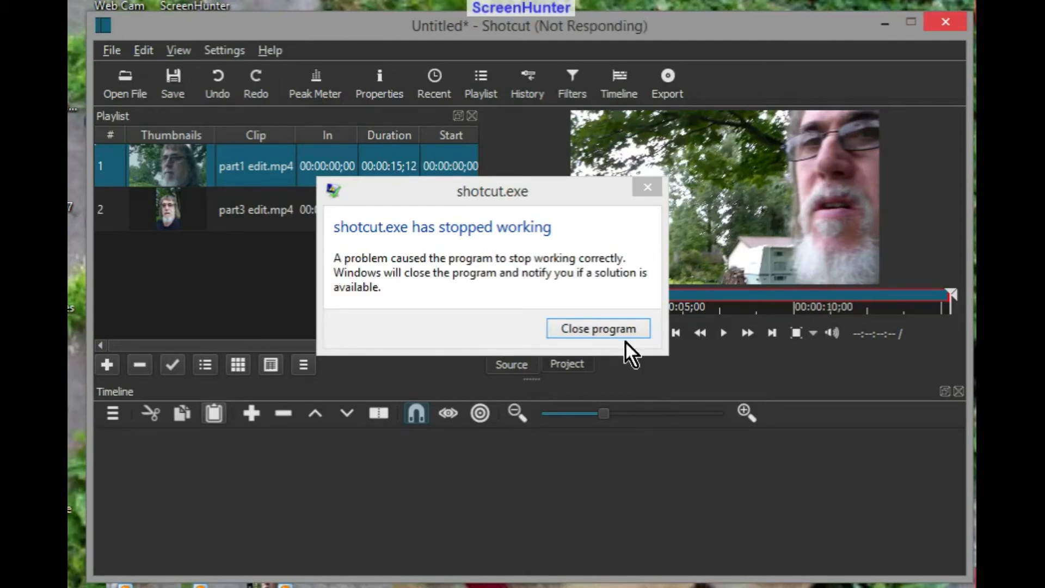
left_click(623, 322)
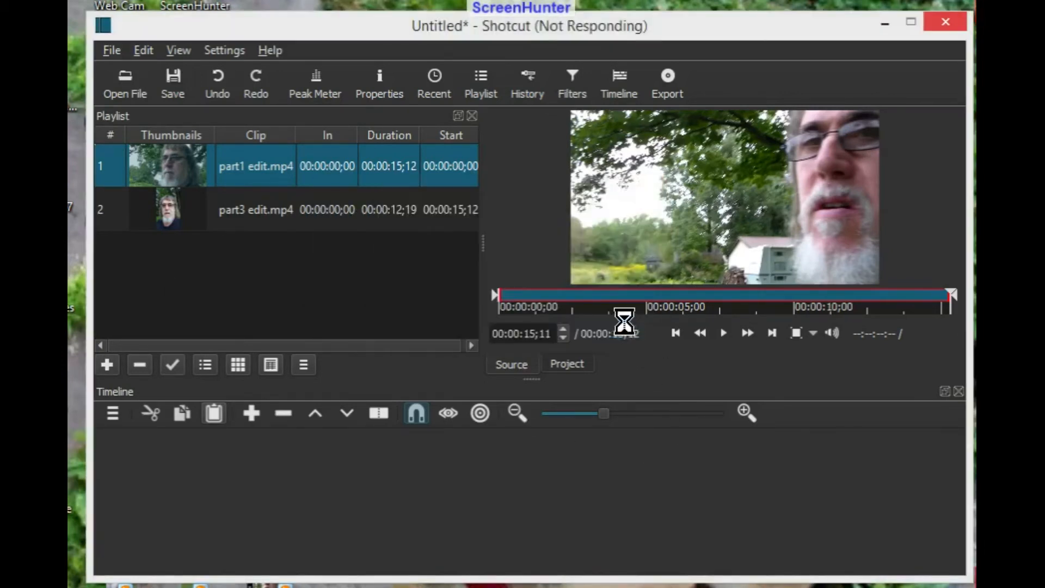